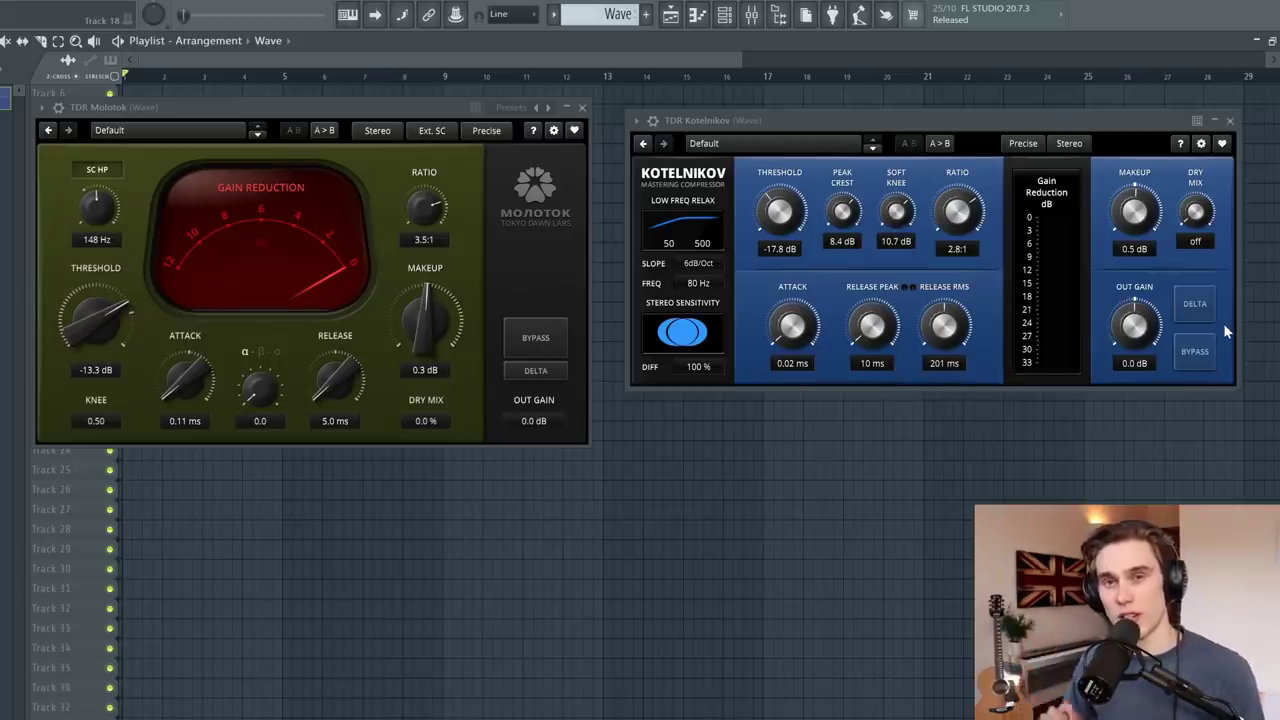
Switch from FL Studio to the TDR Kotelnikov product page in Firefox.
key(alt+Tab)
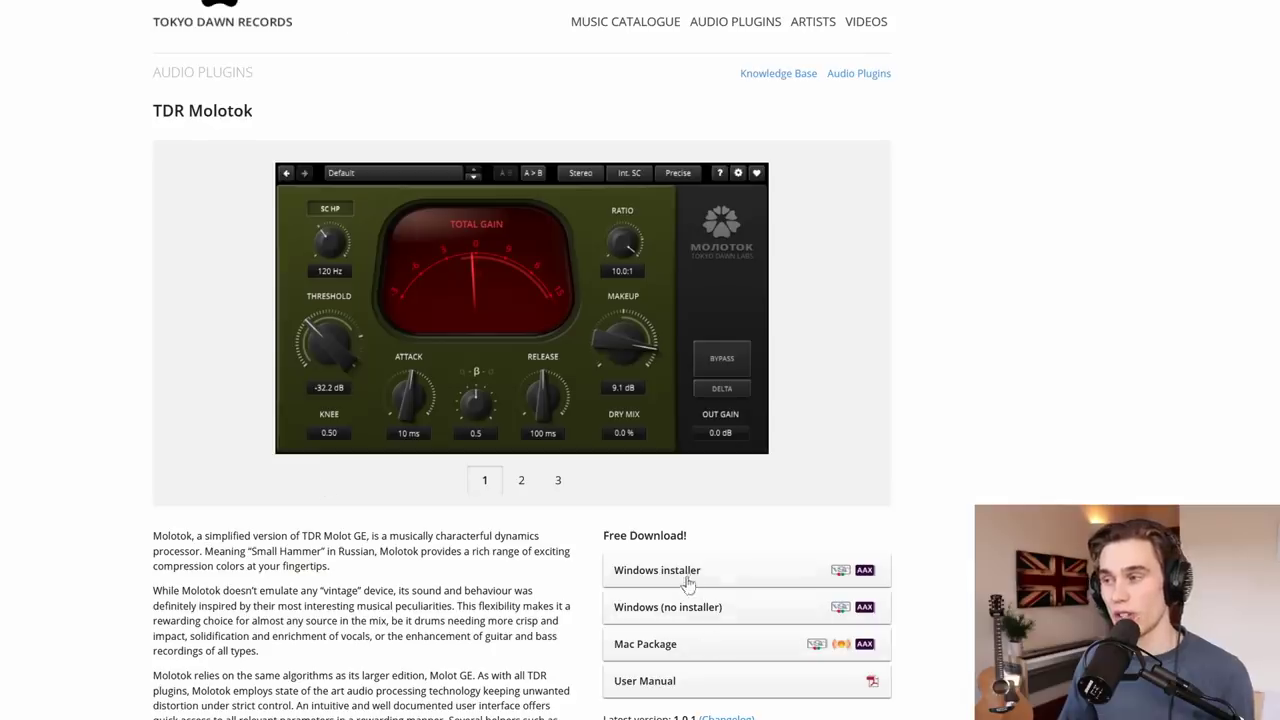
Download the TDR Molotok Windows installer after accepting the licence, close the popups, and return to FL Studio.
click(688, 583)
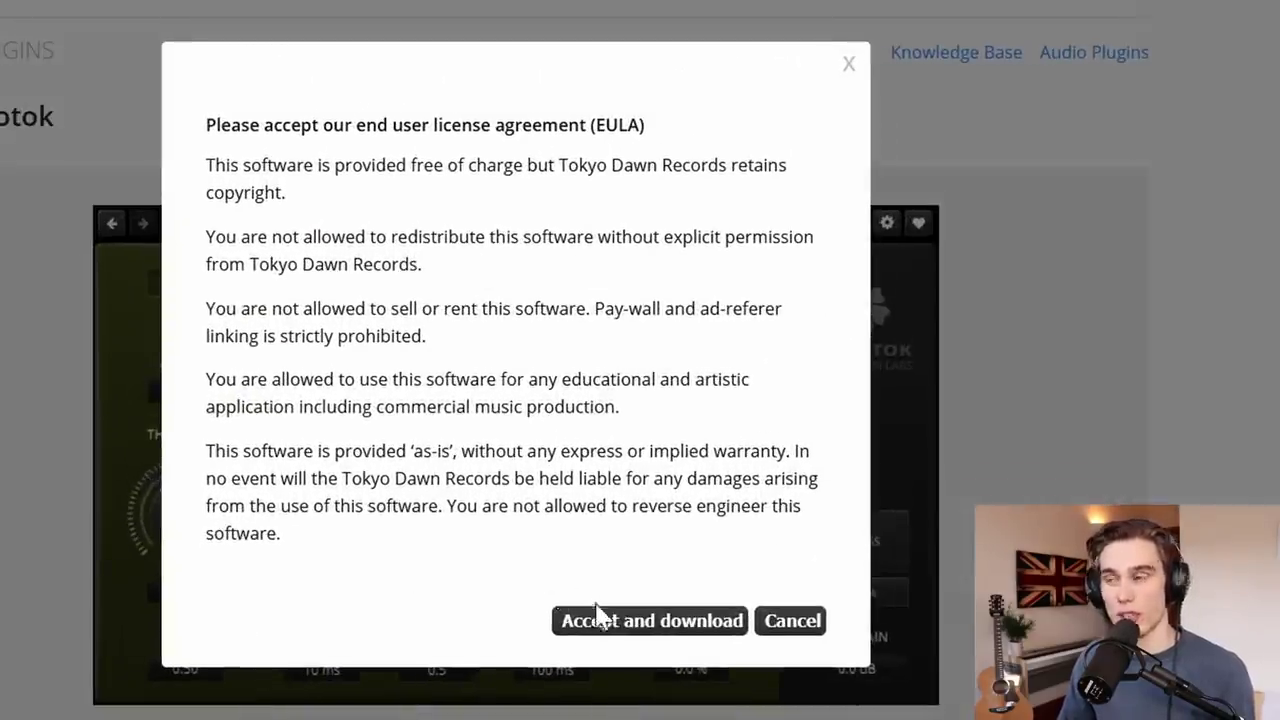
click(633, 621)
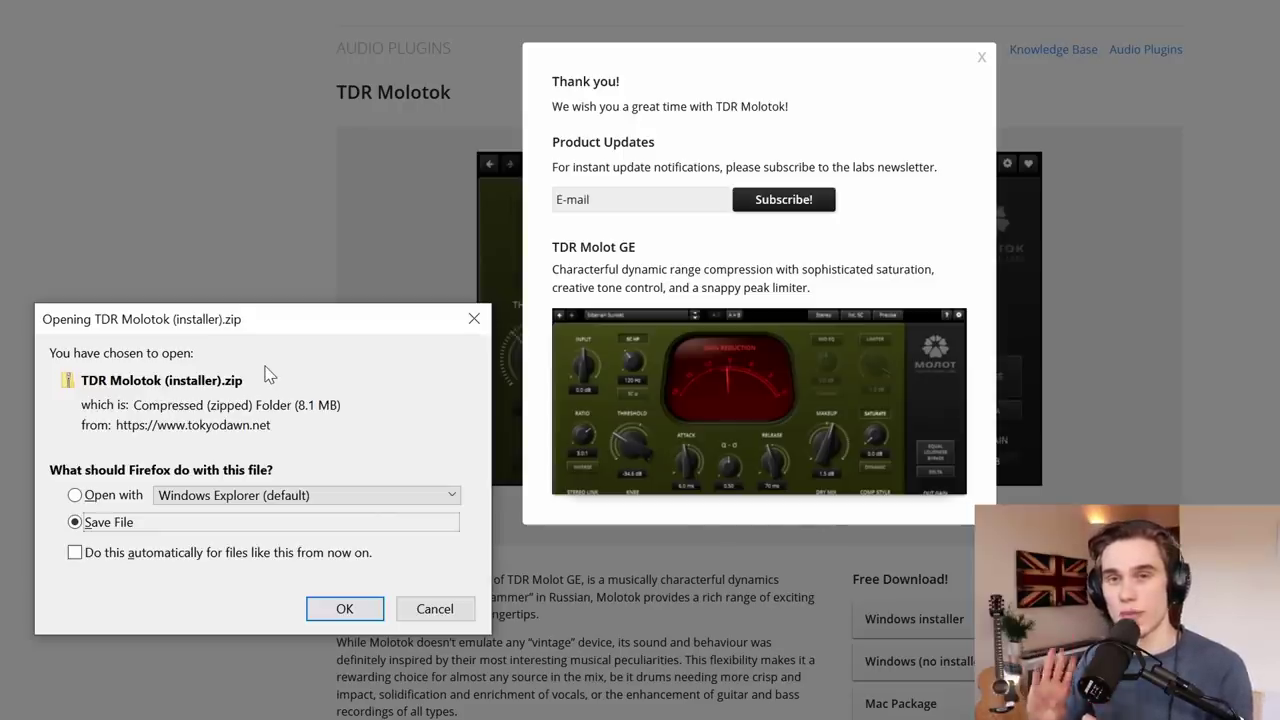
click(476, 319)
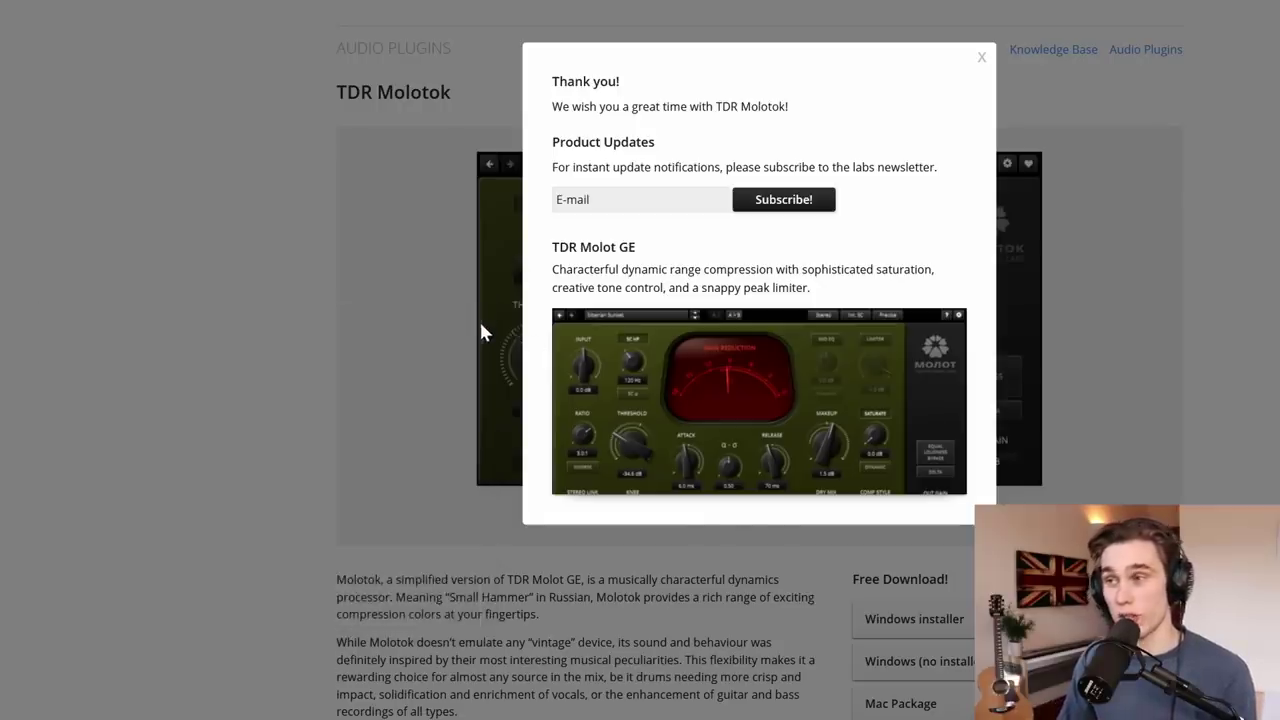
click(981, 57)
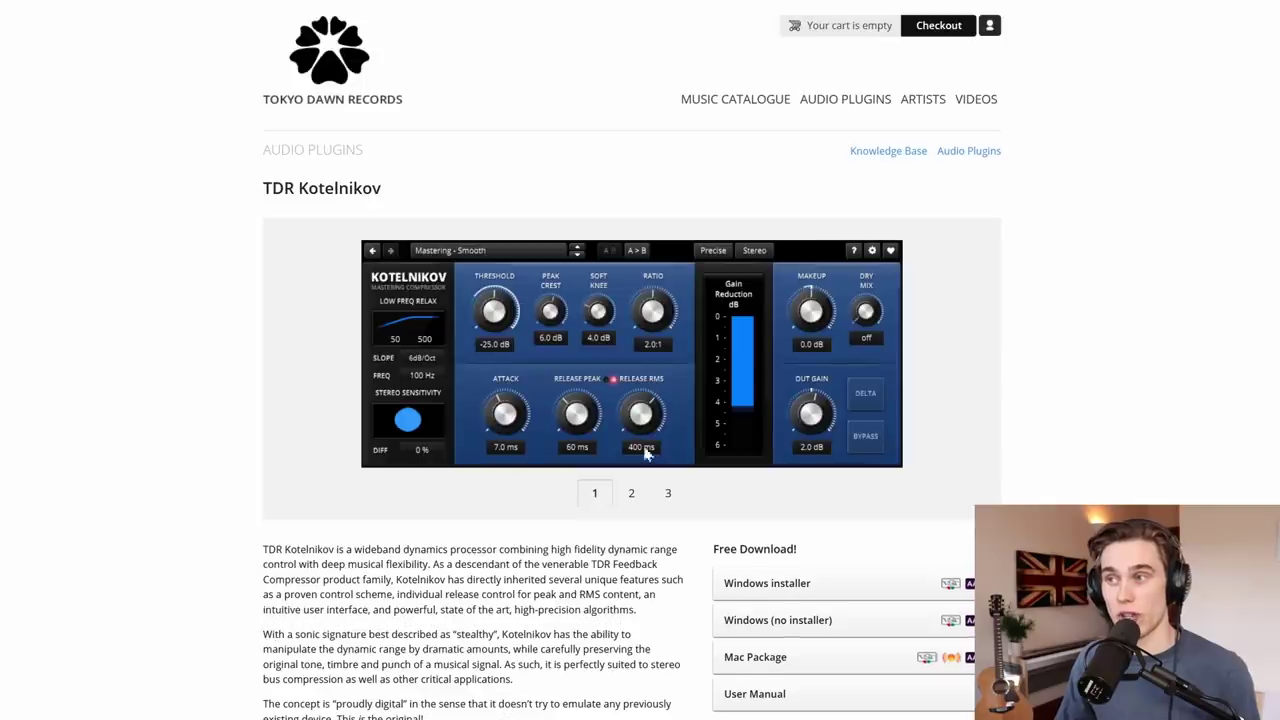
key(alt+Tab)
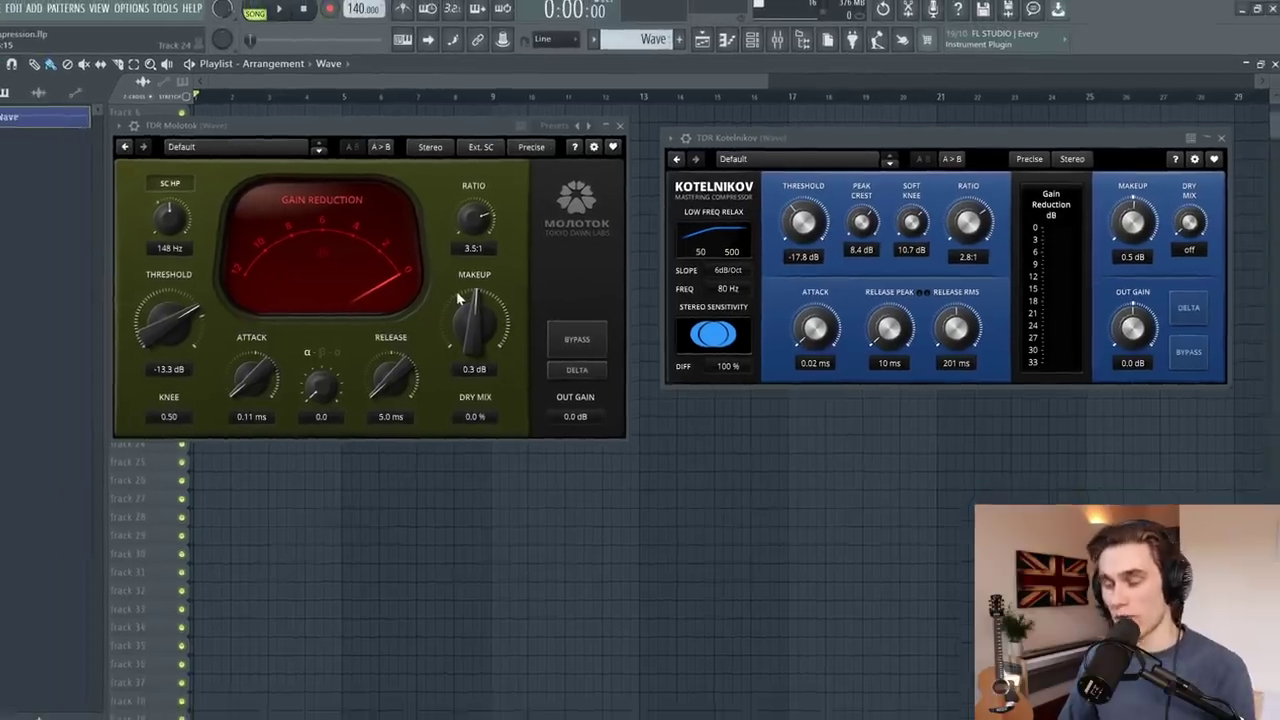
Open SPAN from the Wave mixer track, bypass Molotok, and start playback.
key(F9)
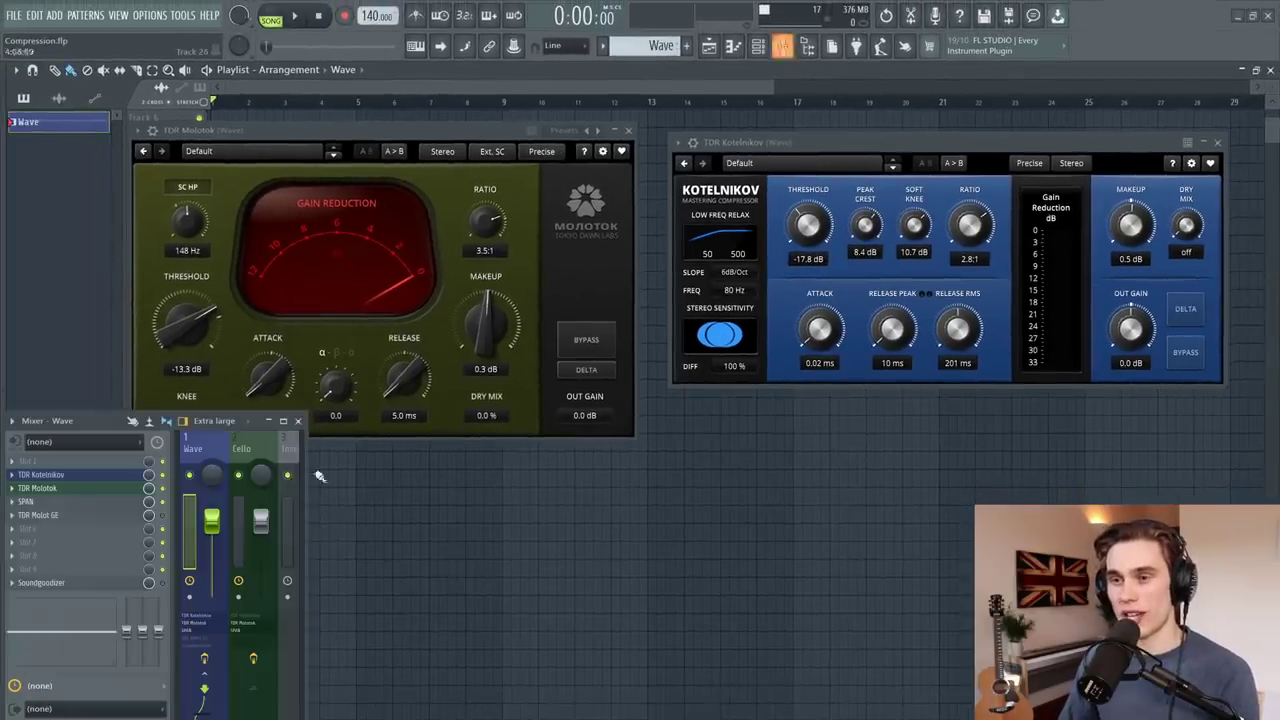
click(80, 502)
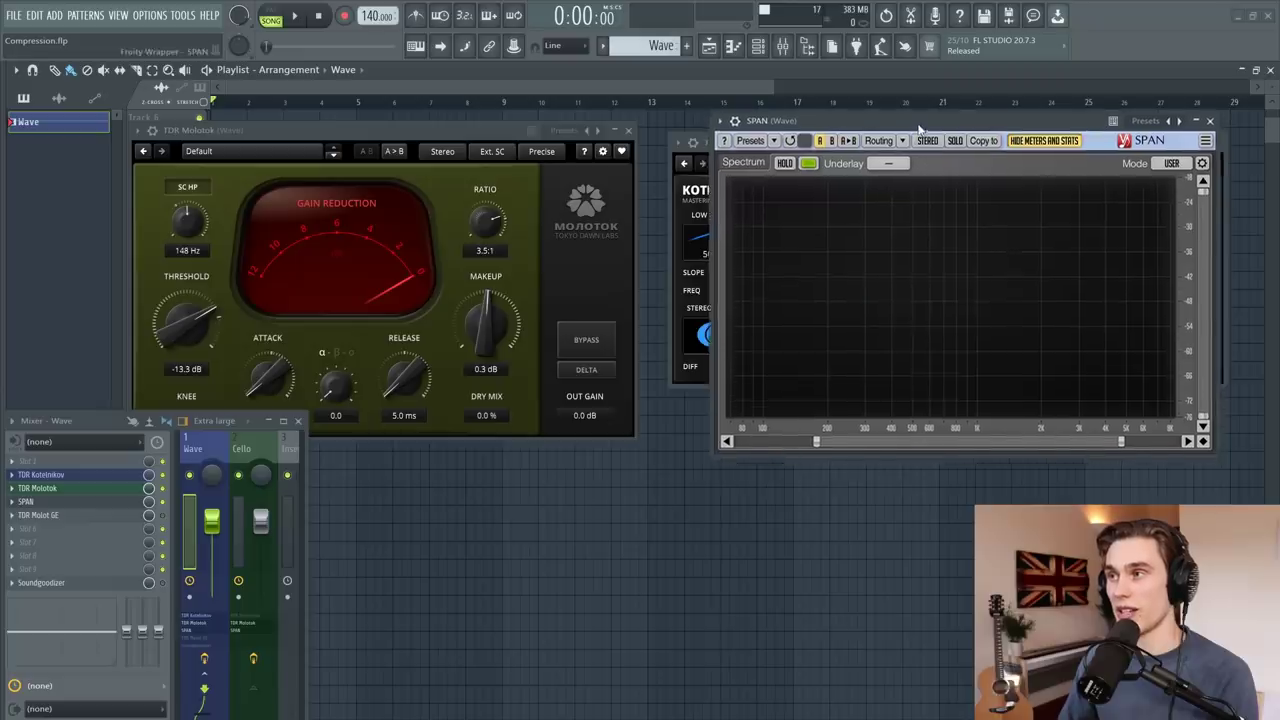
click(695, 142)
drag(840, 141, 312, 457)
key(F9)
click(587, 342)
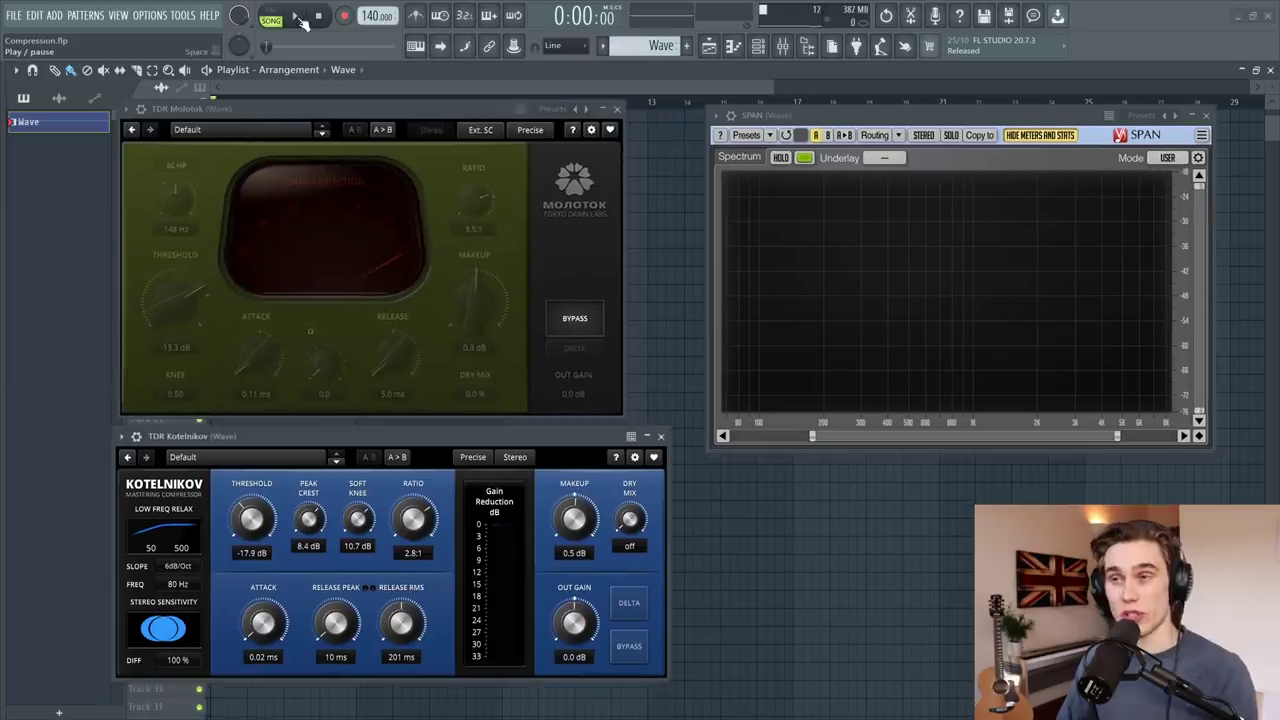
key(space)
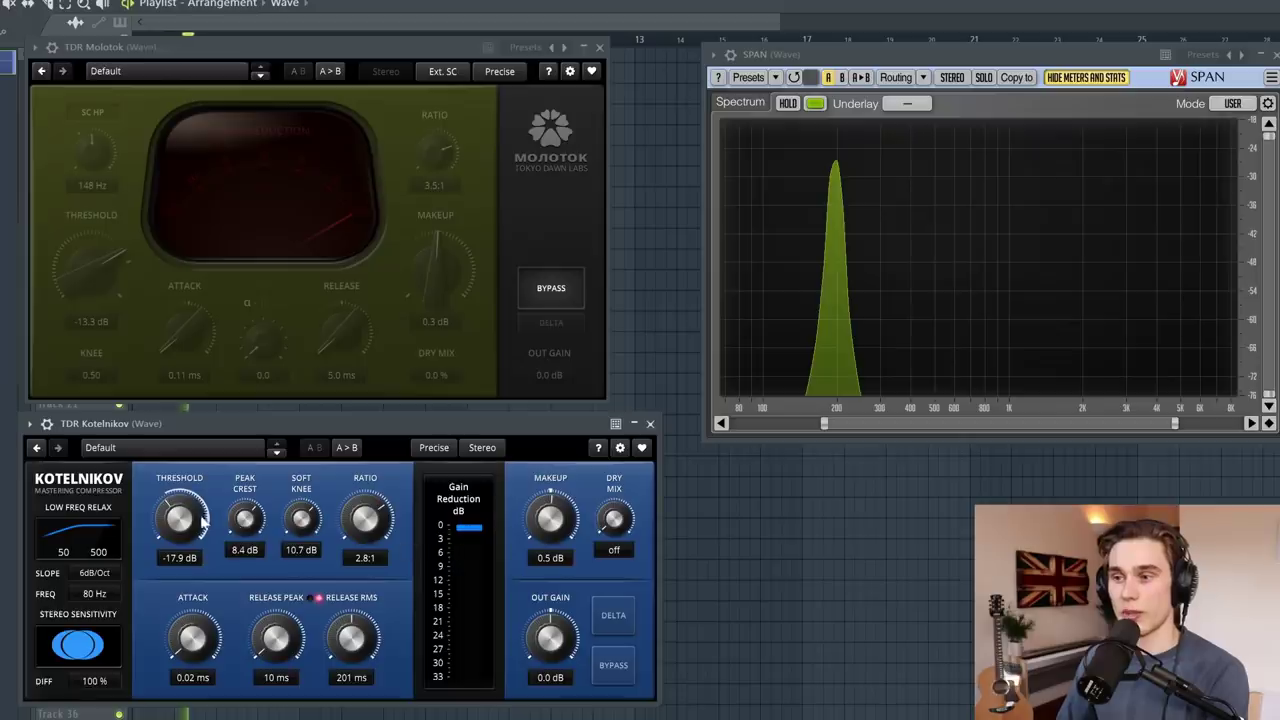
Set Kotelnikov's threshold to -28.2 dB and its ratio to 3.4:1.
drag(175, 557, 177, 522)
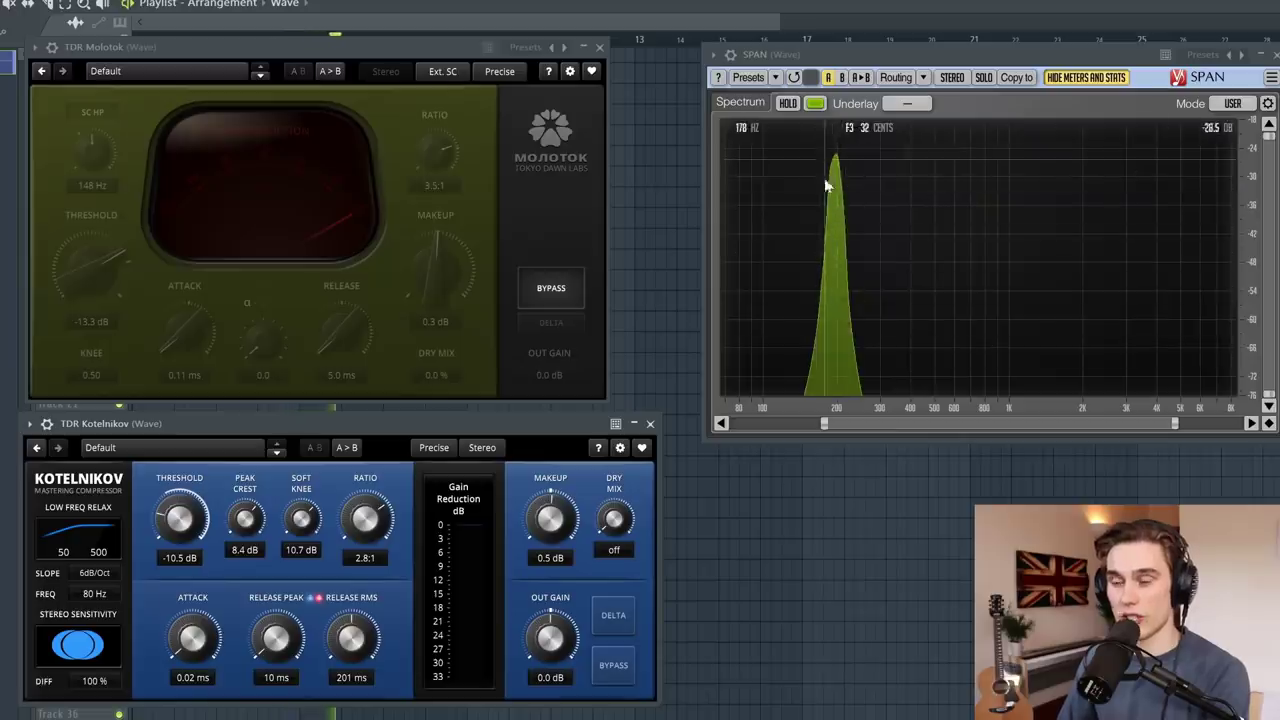
double_click(189, 485)
drag(189, 485, 190, 530)
drag(380, 516, 380, 500)
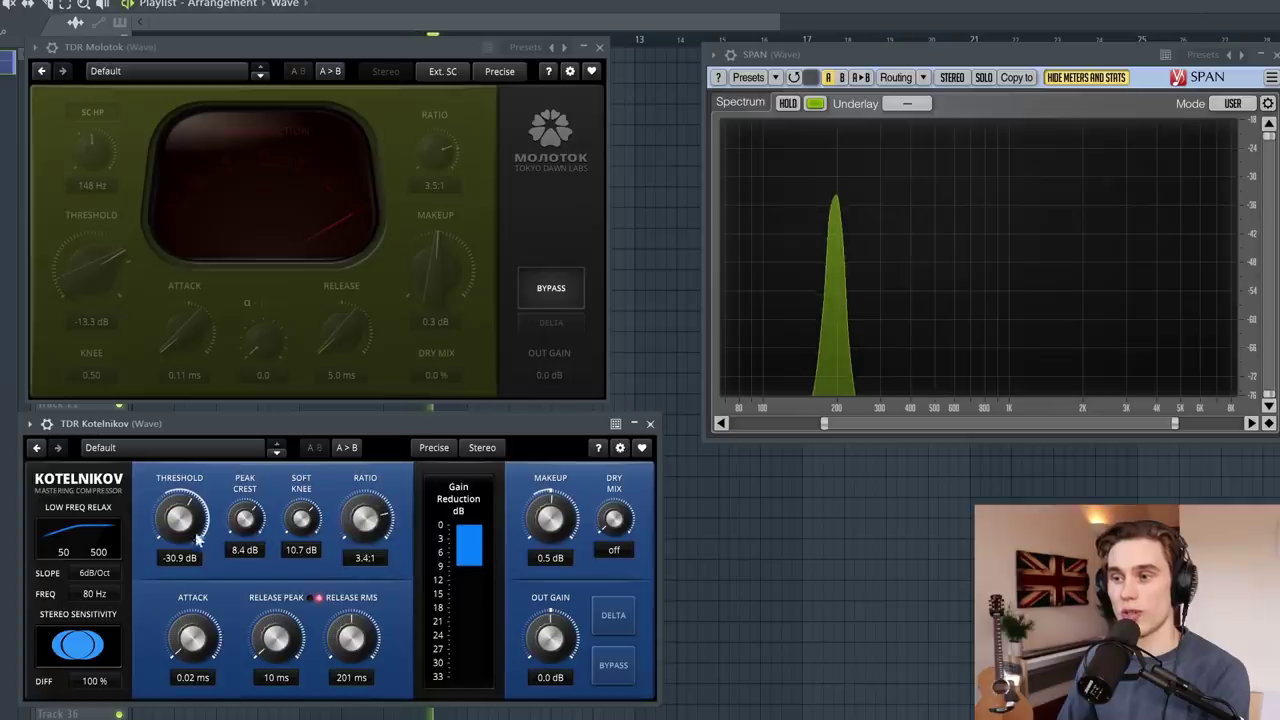
mouse_move(192, 505)
mouse_down()
mouse_move(192, 535)
mouse_move(181, 528)
mouse_up()
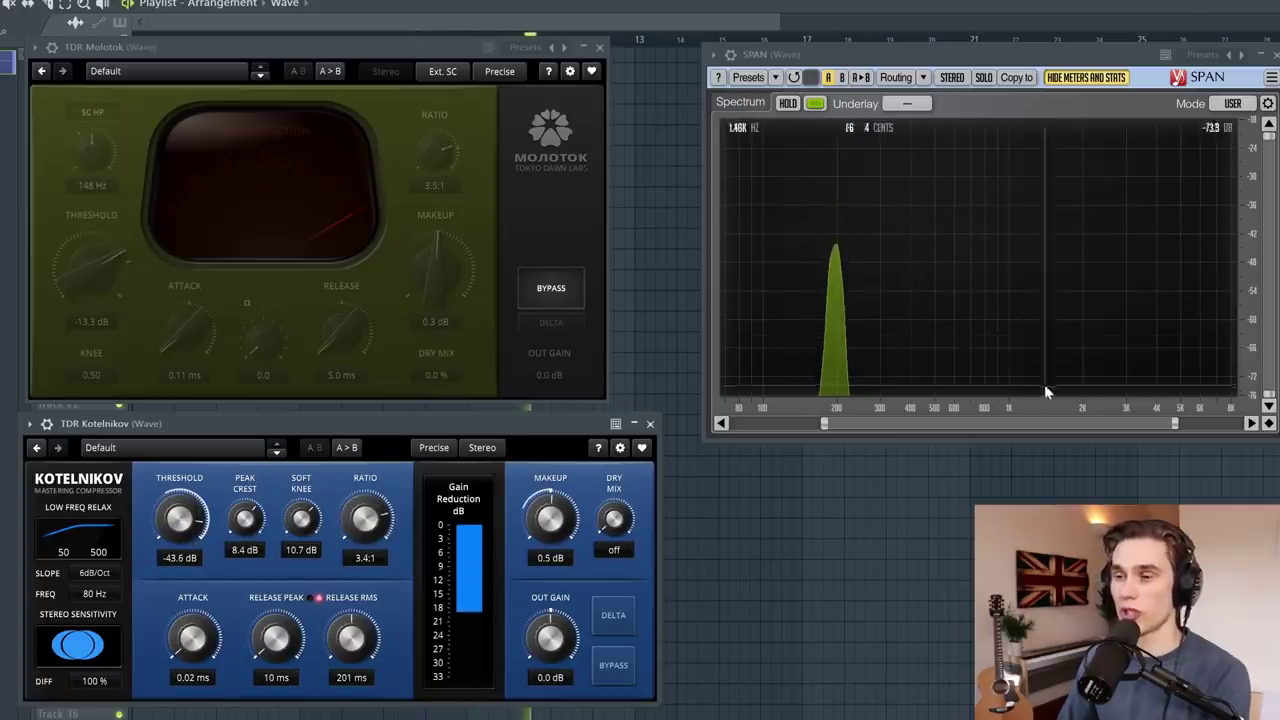
drag(180, 520, 208, 513)
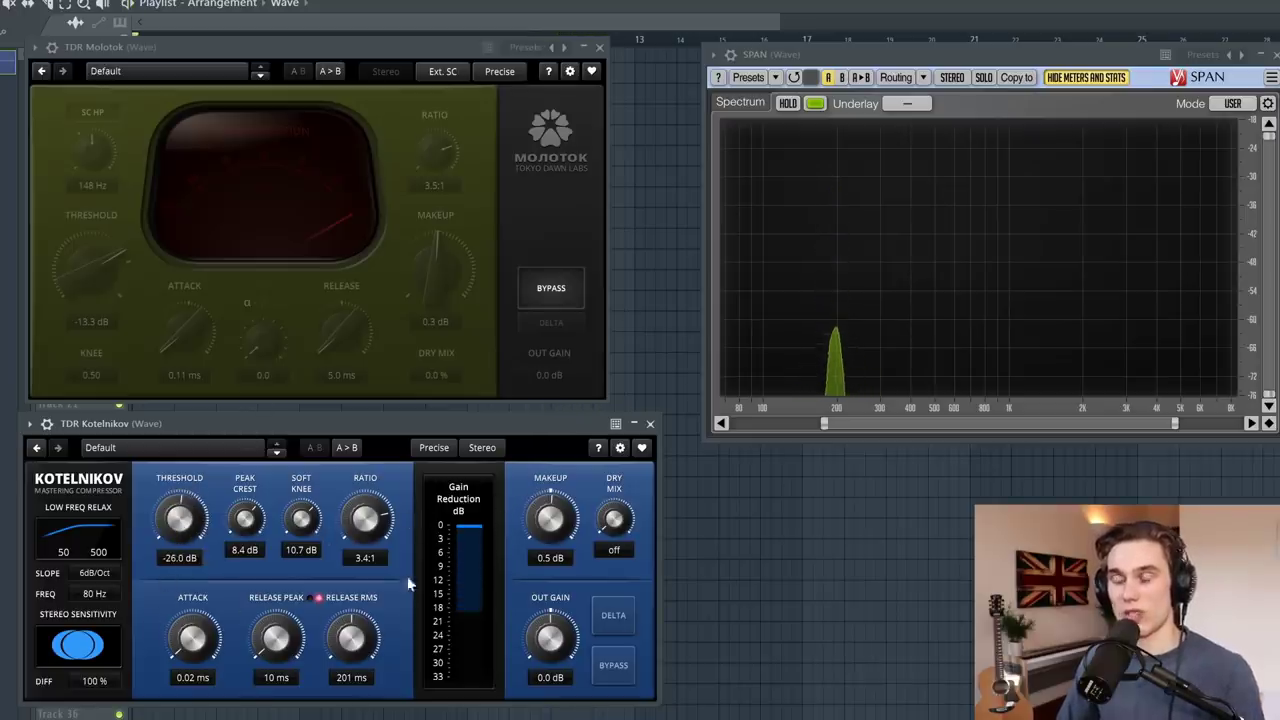
scroll(190, 478, down, 5)
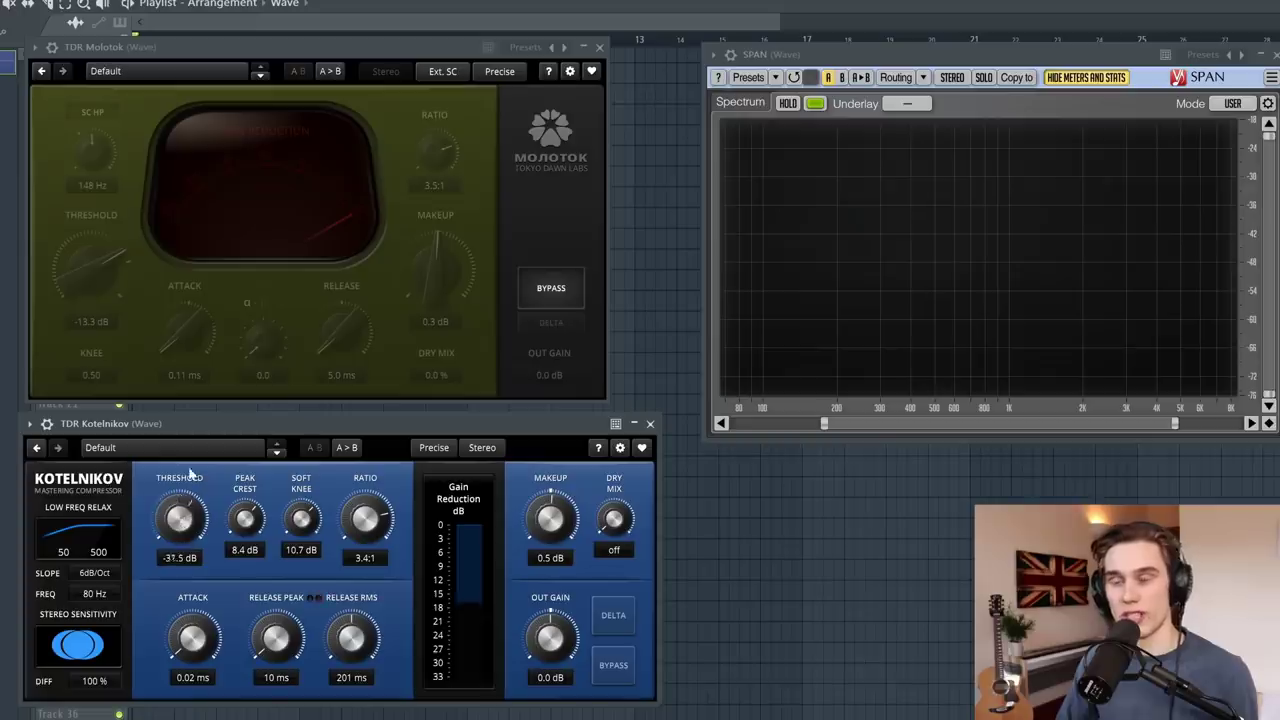
scroll(184, 514, up, 4)
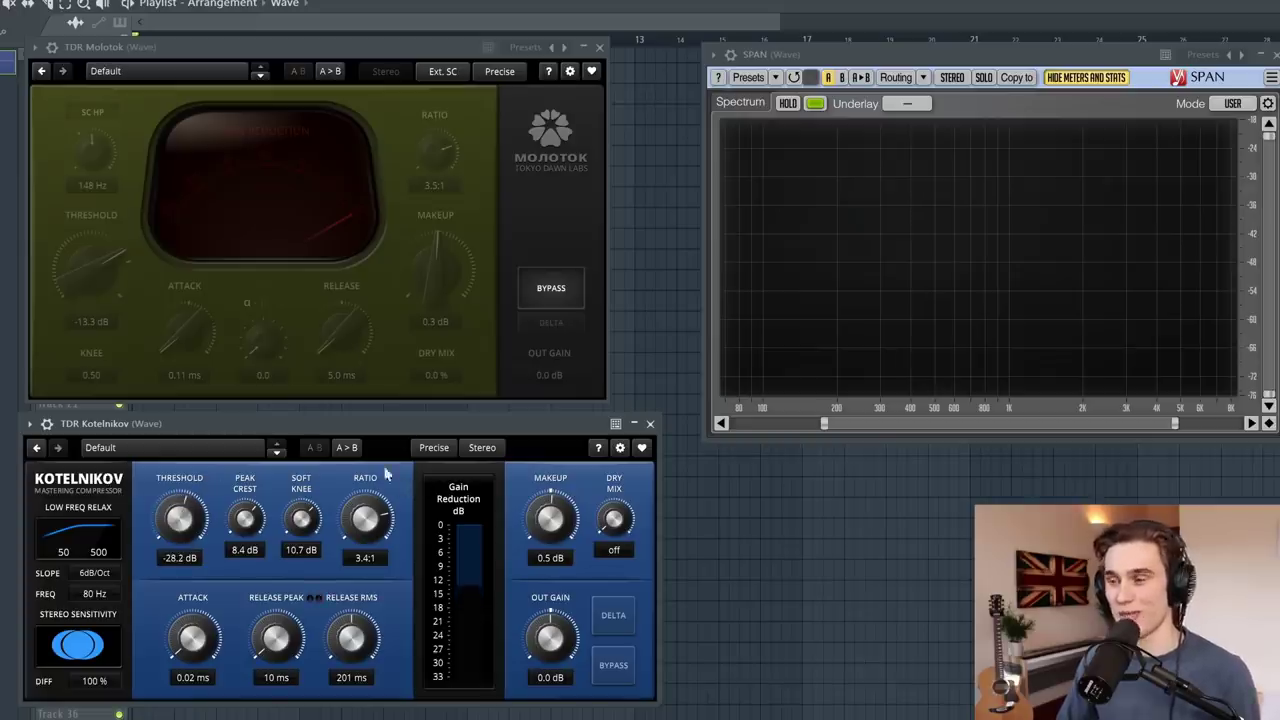
Bypass Kotelnikov, re-enable Molotok and bring its threshold down to about -27.1 dB.
click(617, 667)
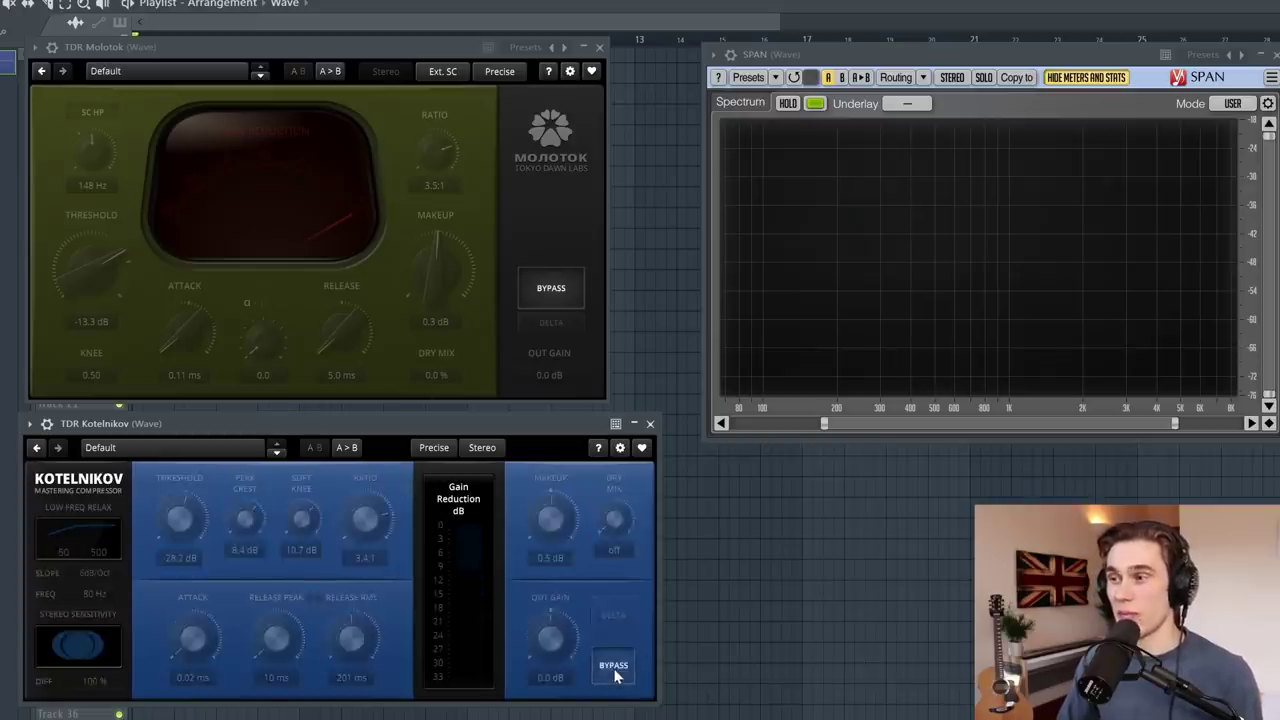
click(550, 293)
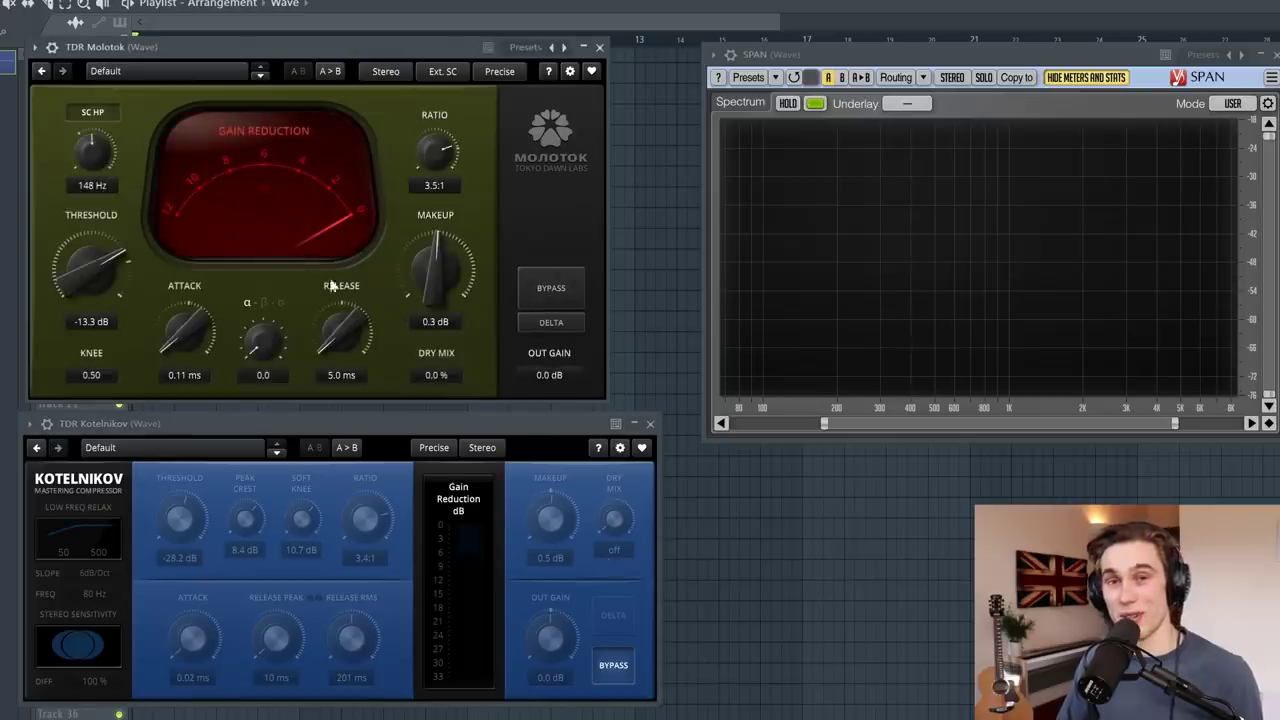
drag(100, 285, 106, 243)
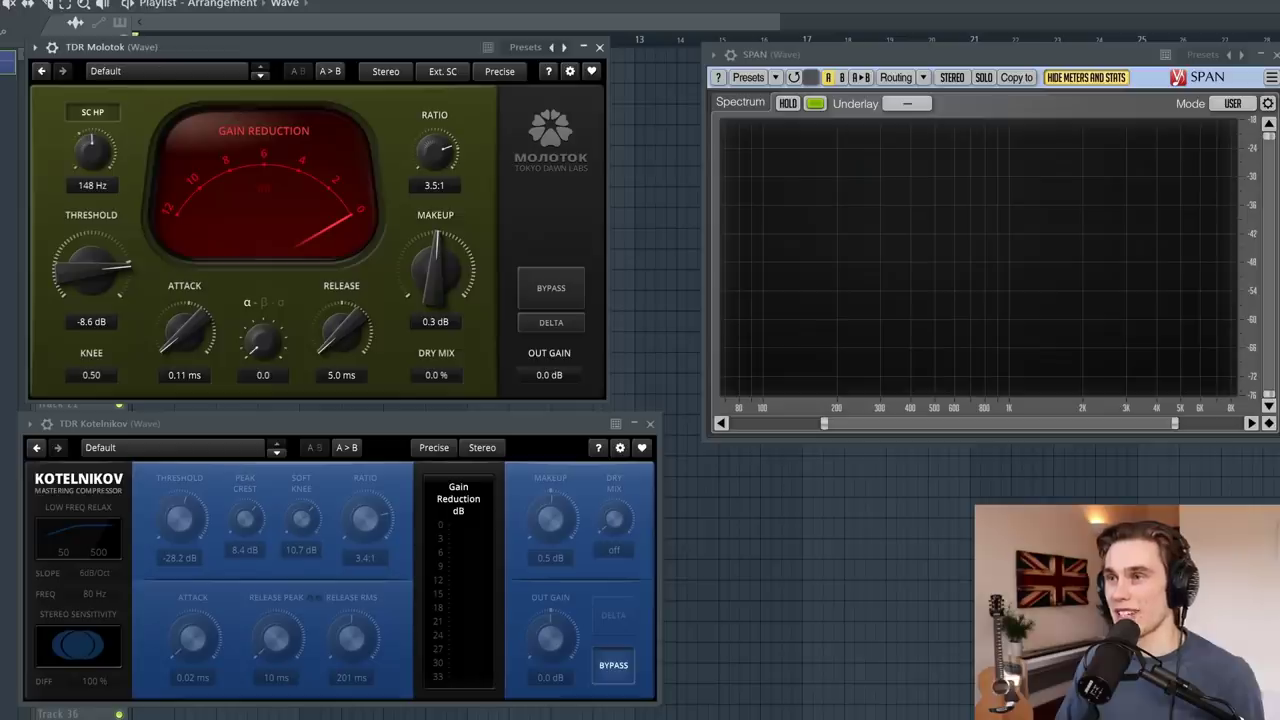
mouse_move(84, 270)
mouse_down()
mouse_move(83, 283)
mouse_move(106, 251)
mouse_move(88, 320)
mouse_move(80, 290)
mouse_up()
mouse_move(163, 323)
mouse_down()
mouse_move(168, 285)
mouse_move(170, 322)
mouse_up()
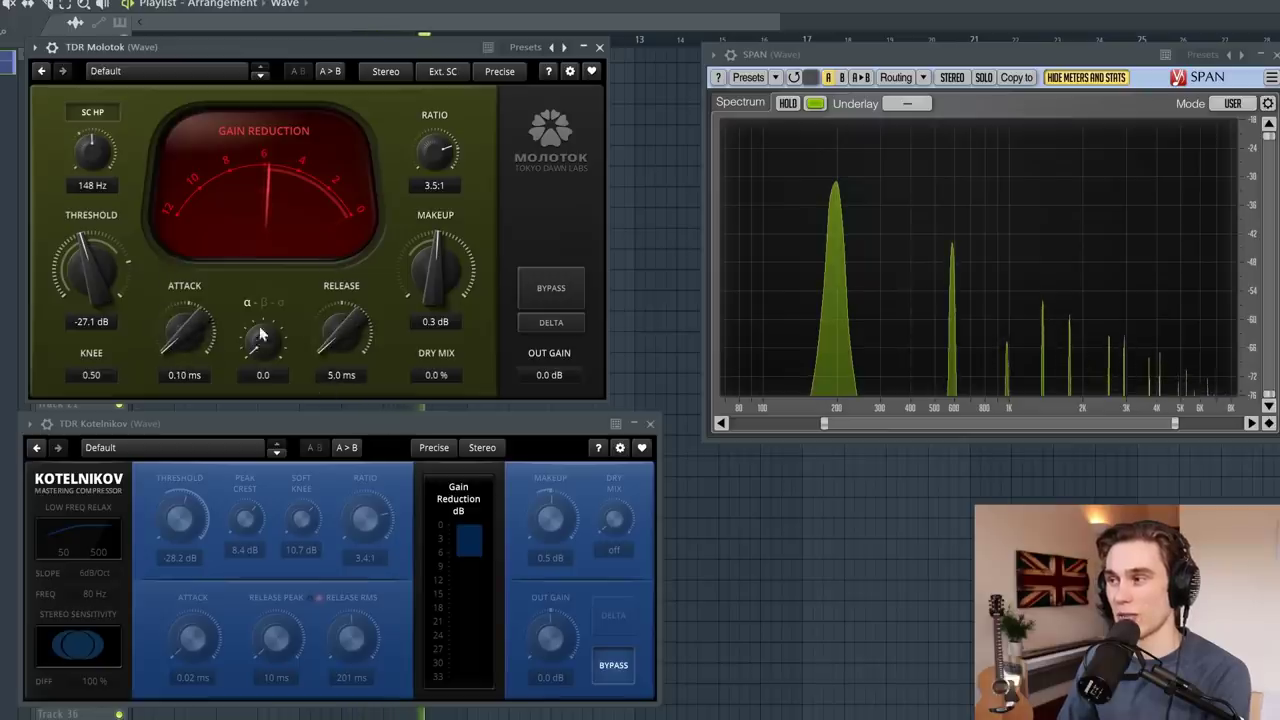
Set Molotok to α-β-σ 0.1, 3.3:1 ratio, -29.6 dB threshold and 0.17 ms attack, then stop playback.
drag(260, 333, 258, 318)
mouse_move(437, 152)
mouse_down()
mouse_move(437, 105)
mouse_move(437, 150)
mouse_move(440, 139)
mouse_up()
drag(92, 262, 108, 292)
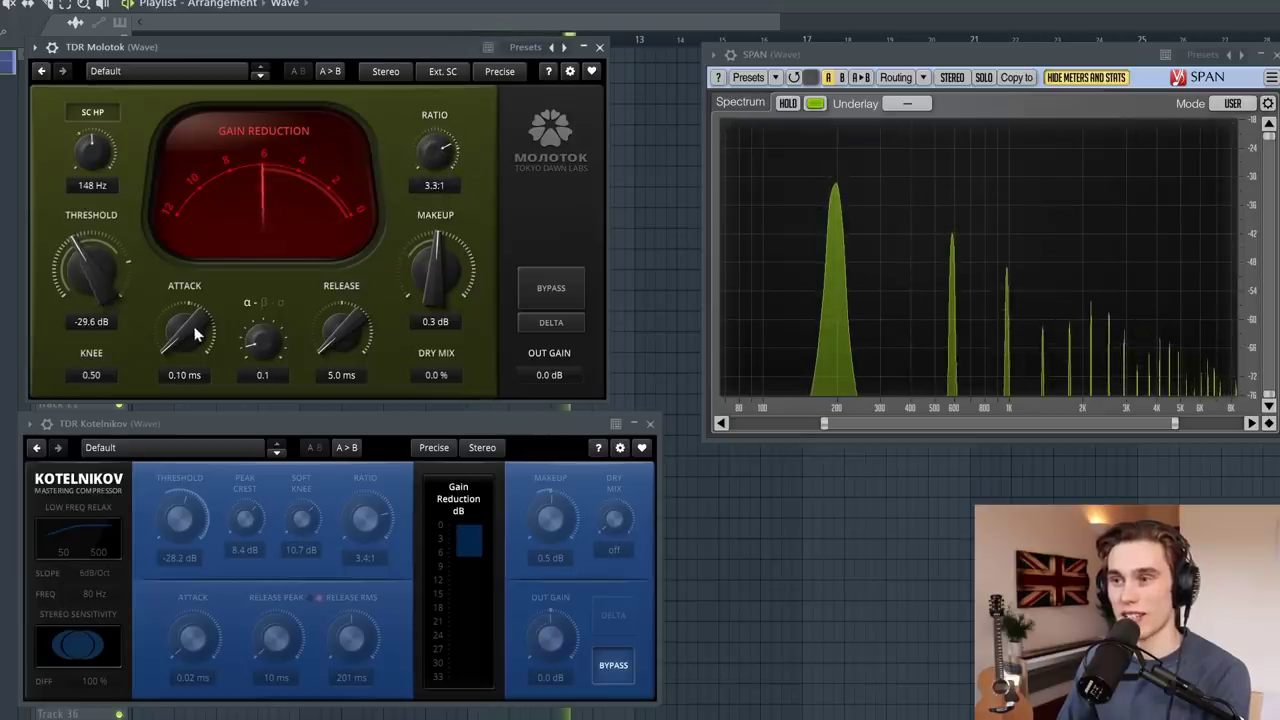
drag(196, 334, 196, 328)
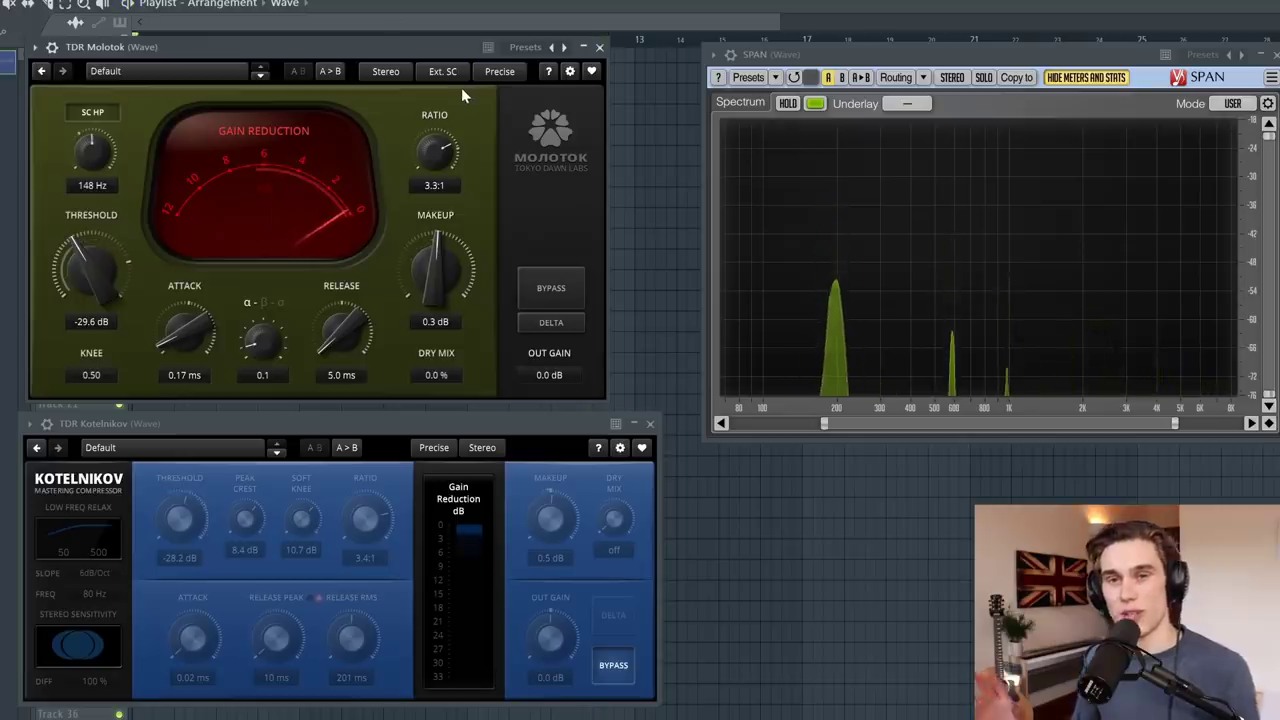
key(space)
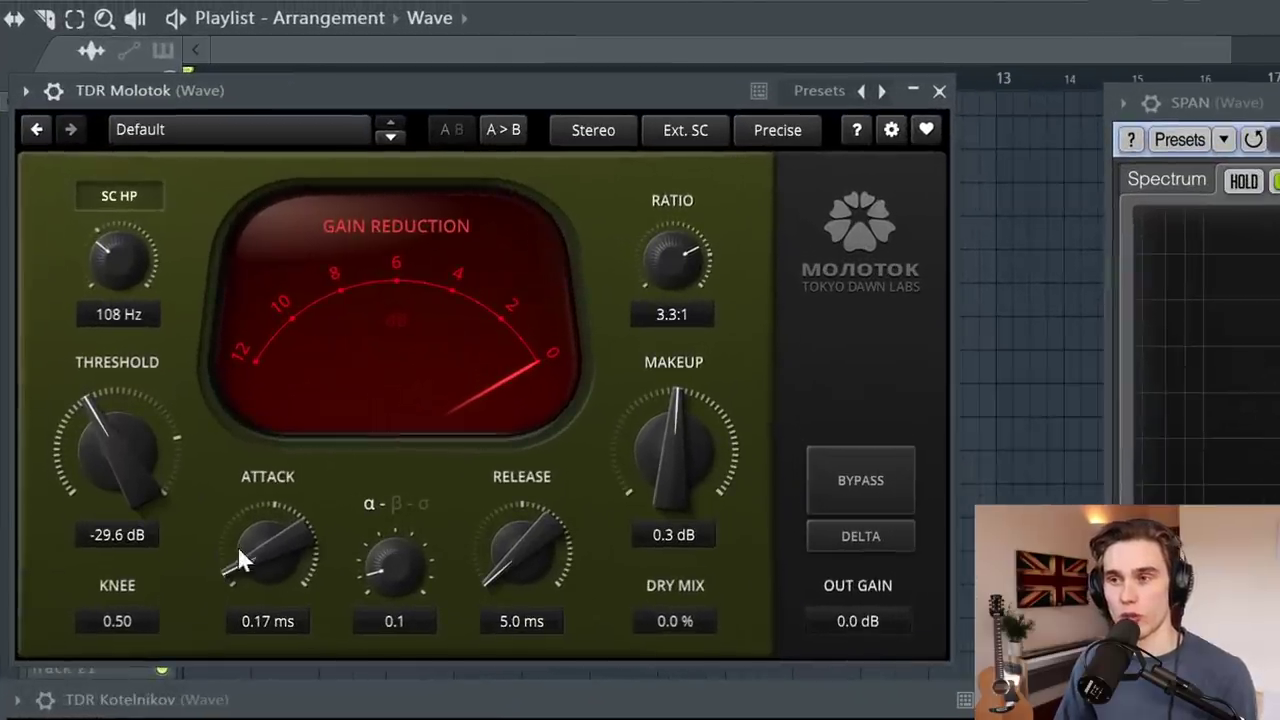
Set Molotok to 0.35 ms attack, 16 ms release, -29.2 dB threshold and 104 Hz sidechain high-pass.
drag(170, 335, 178, 300)
drag(508, 547, 508, 530)
drag(148, 465, 130, 450)
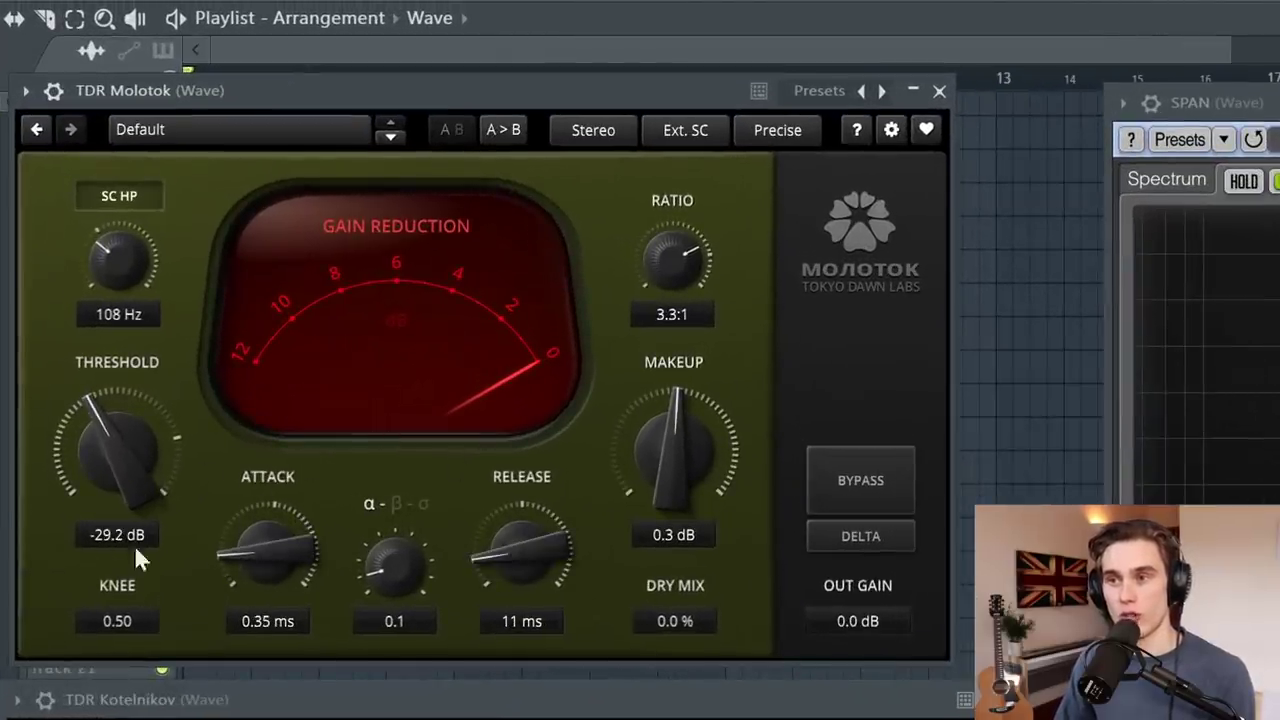
drag(523, 617, 525, 508)
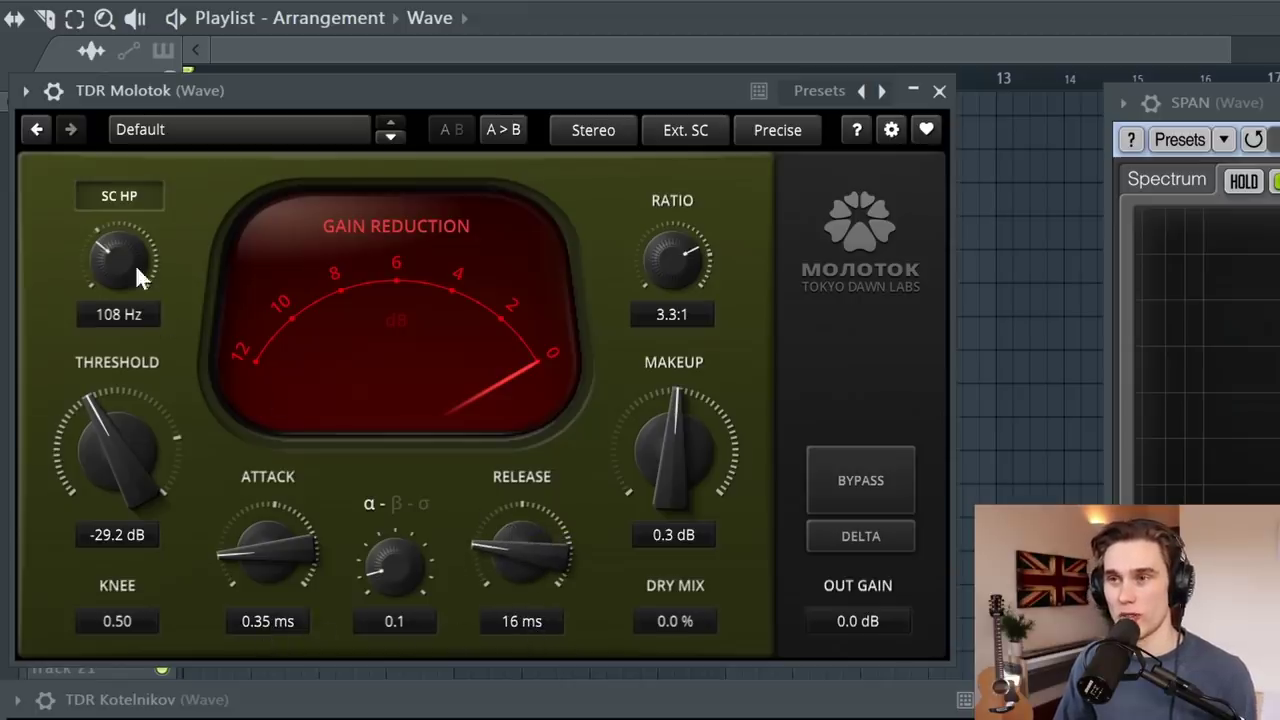
drag(135, 264, 106, 254)
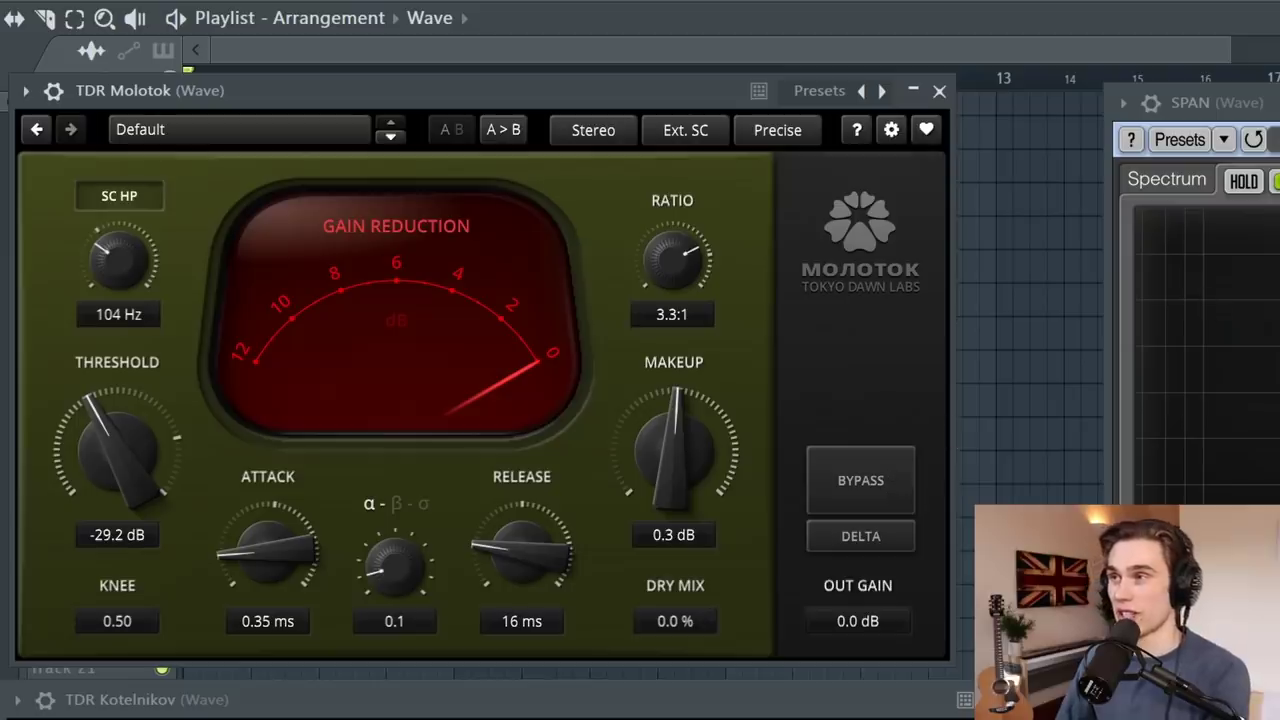
Read Molotok's help tooltips while trying α-β-σ amounts, then set the release to about 25 ms.
click(857, 130)
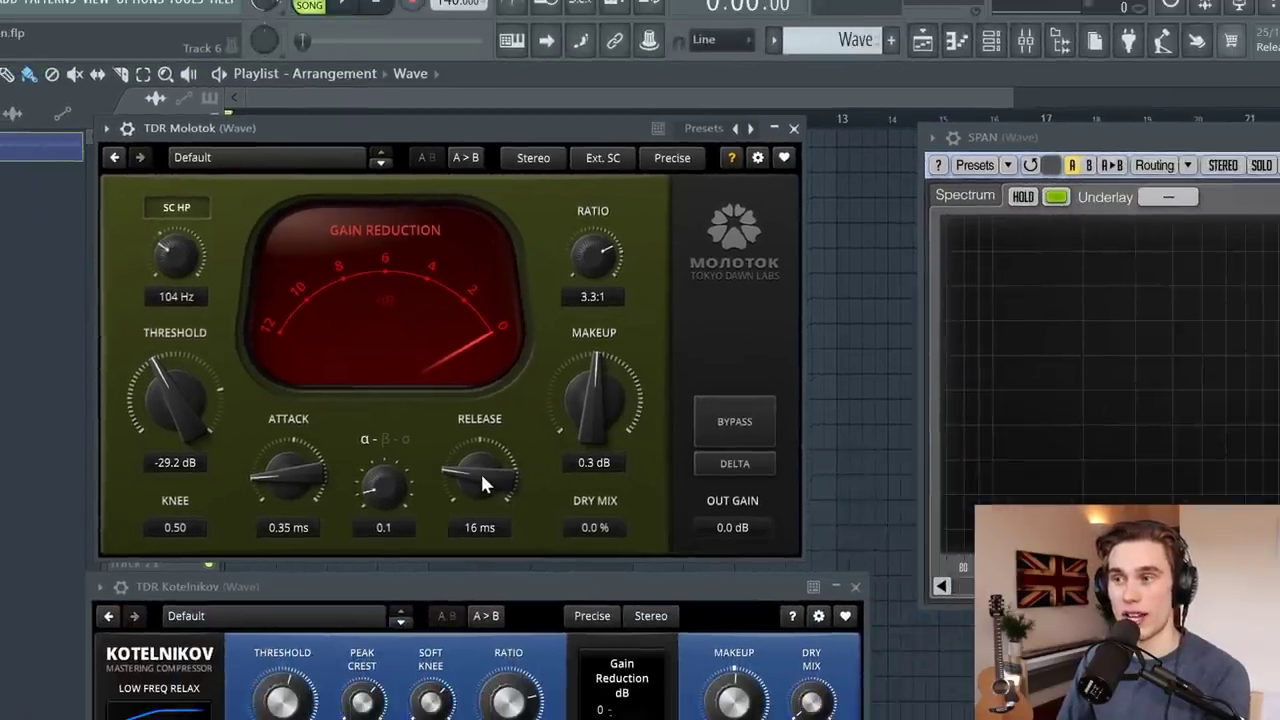
mouse_move(521, 550)
mouse_move(379, 496)
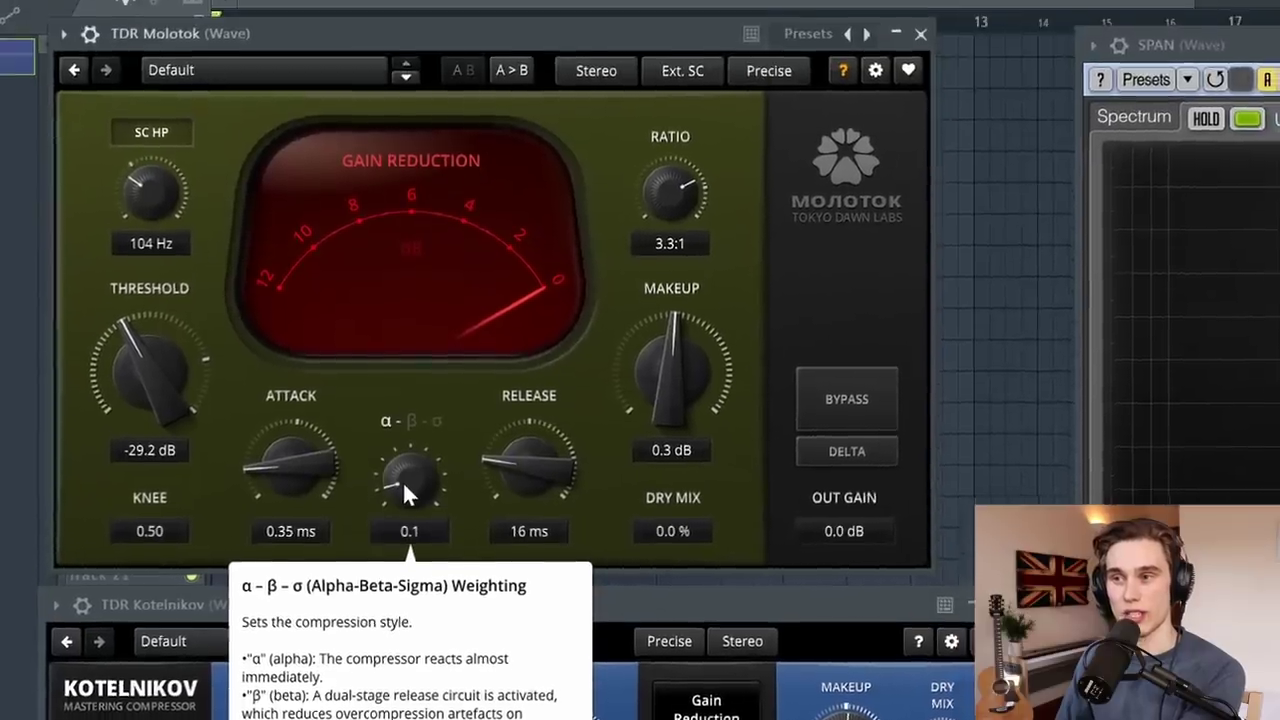
drag(404, 297, 449, 117)
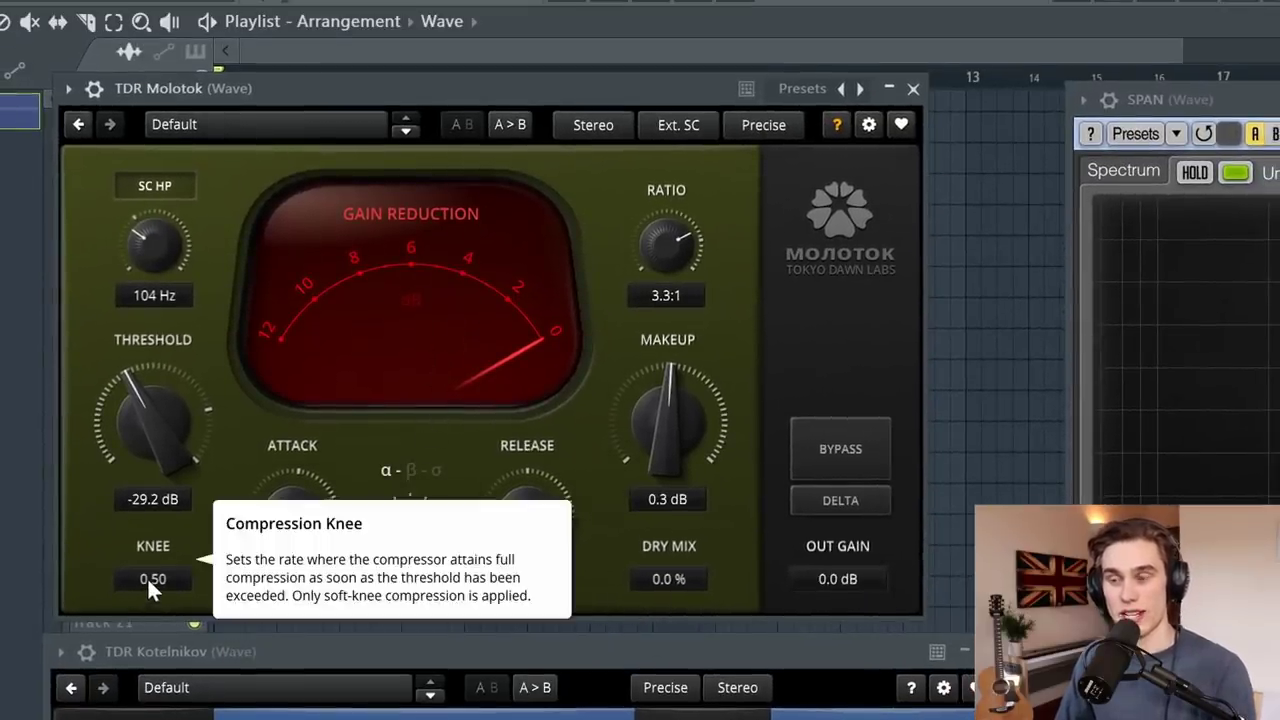
mouse_move(156, 240)
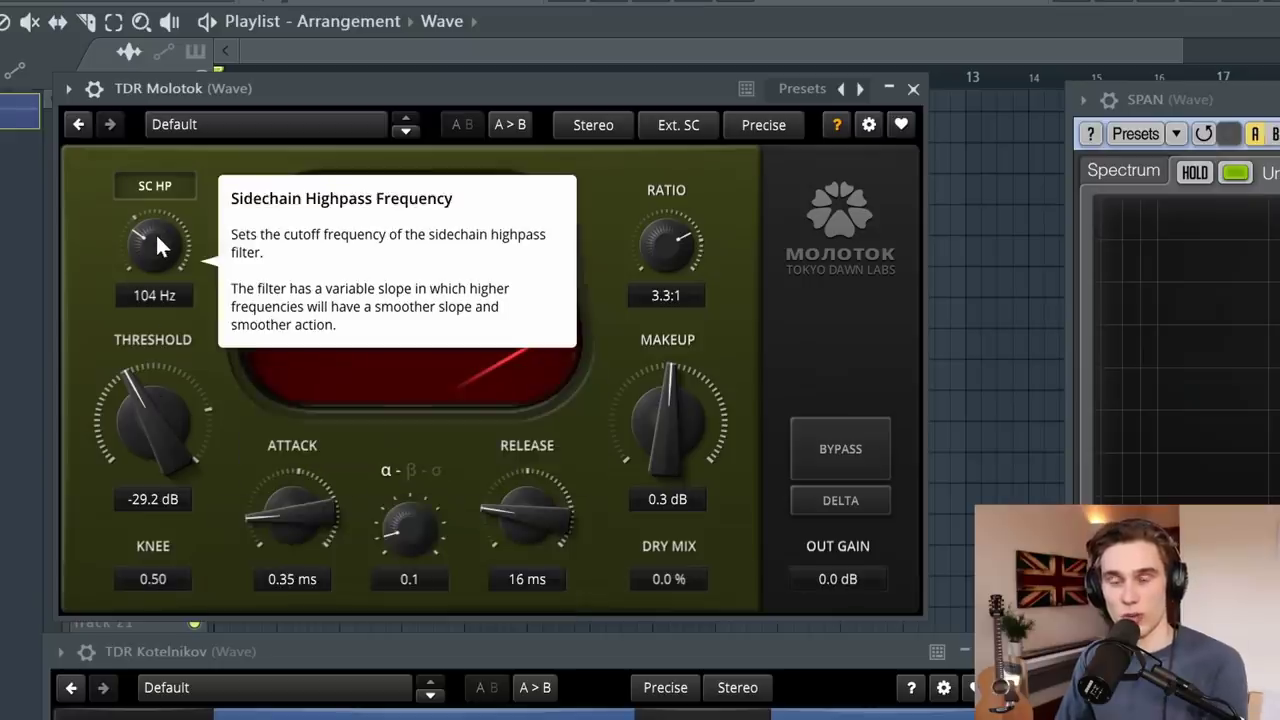
click(829, 126)
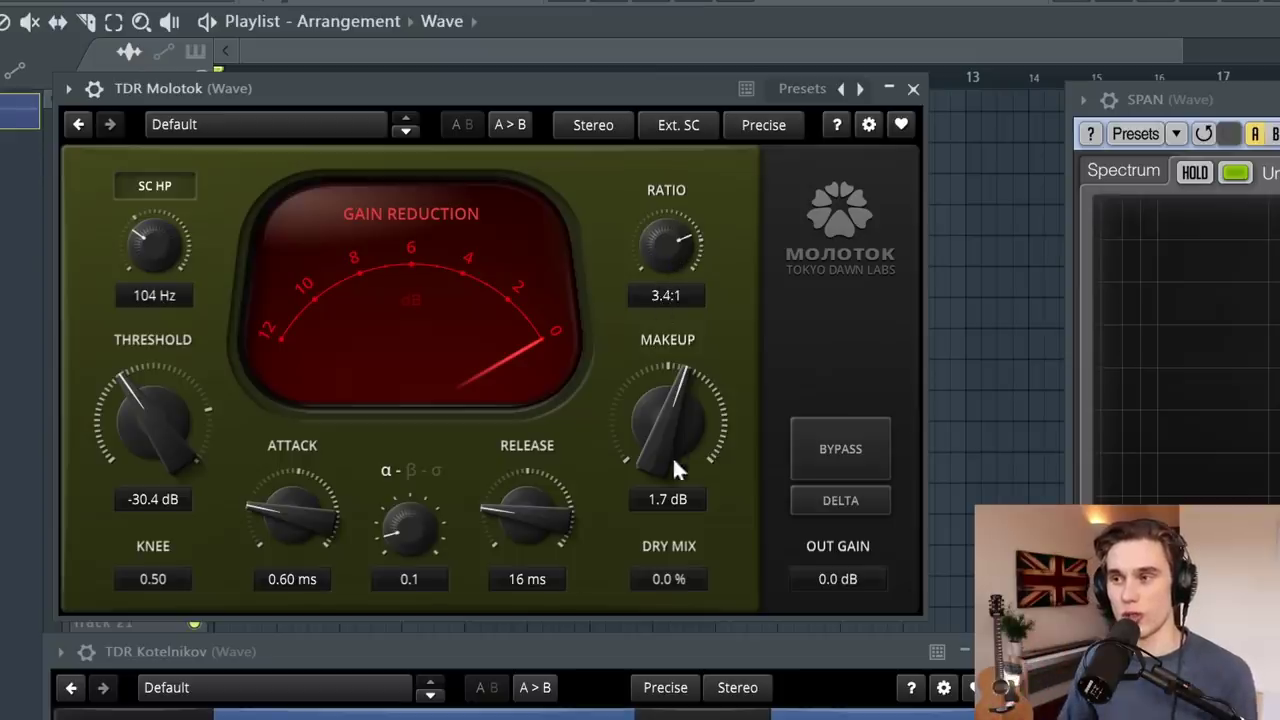
drag(550, 515, 508, 500)
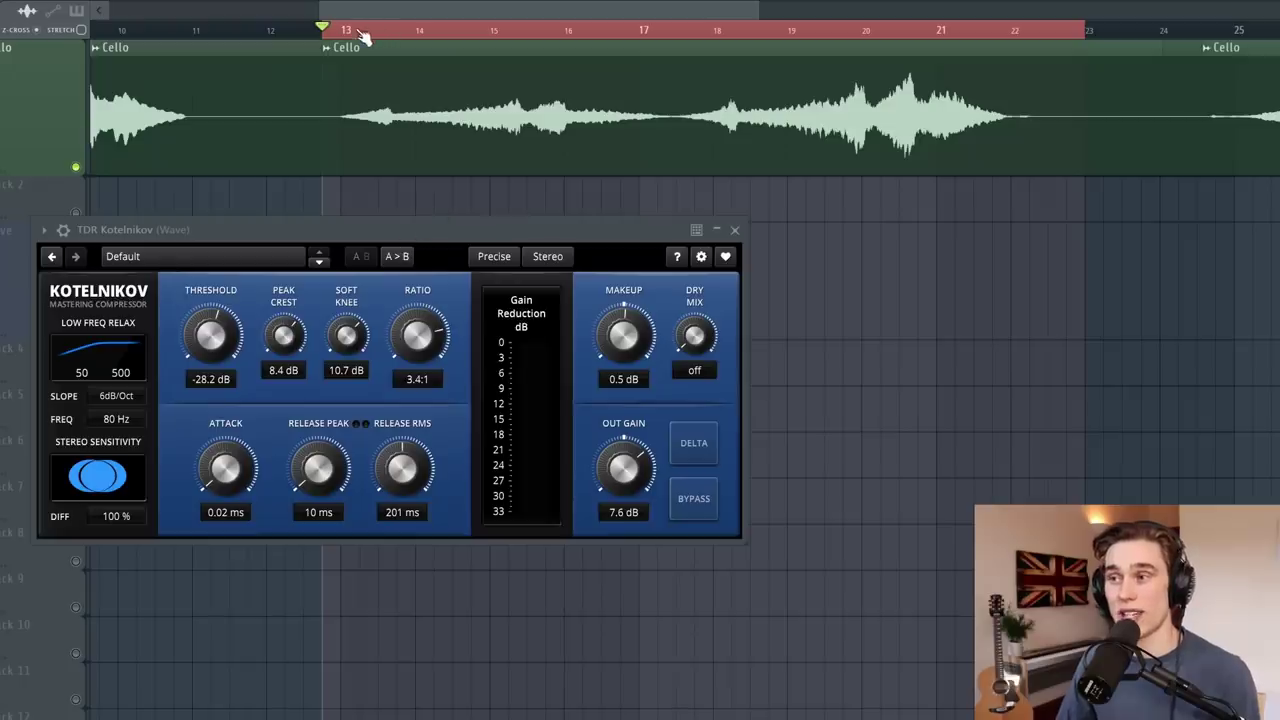
Bypass Kotelnikov to hear the uncompressed cello, playing from near bar 17, then stop.
click(697, 505)
click(697, 505)
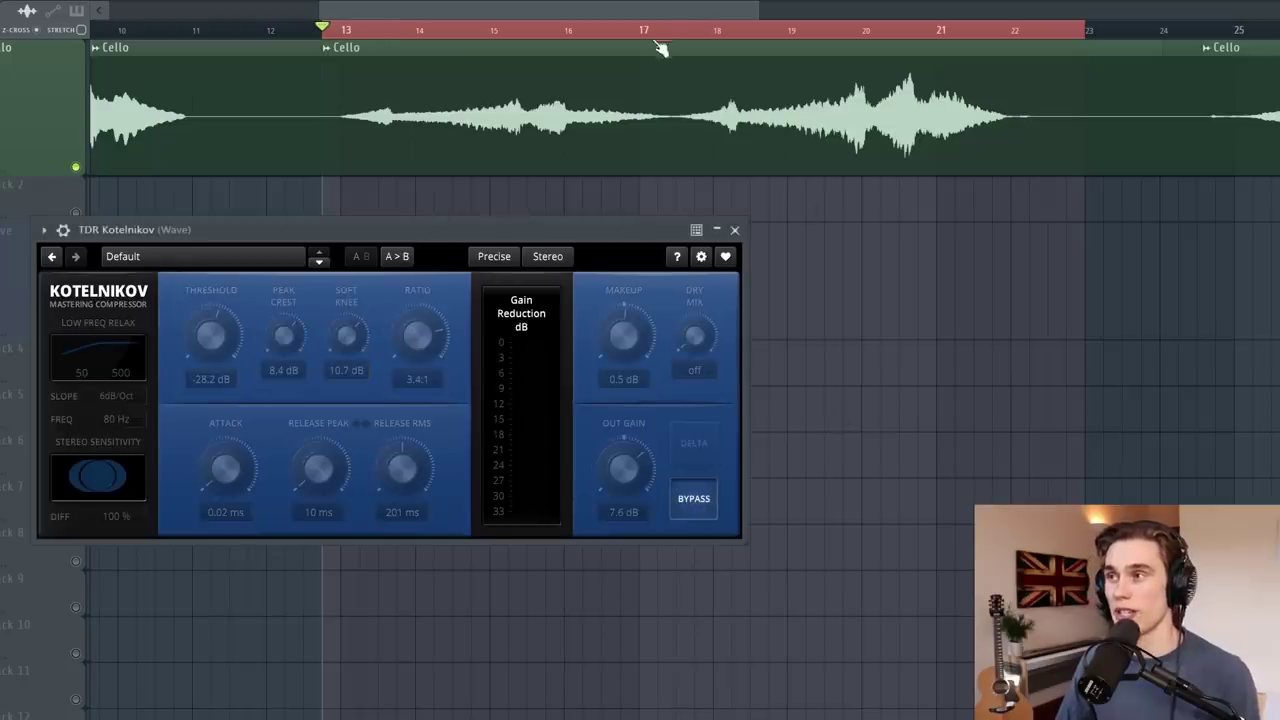
click(658, 30)
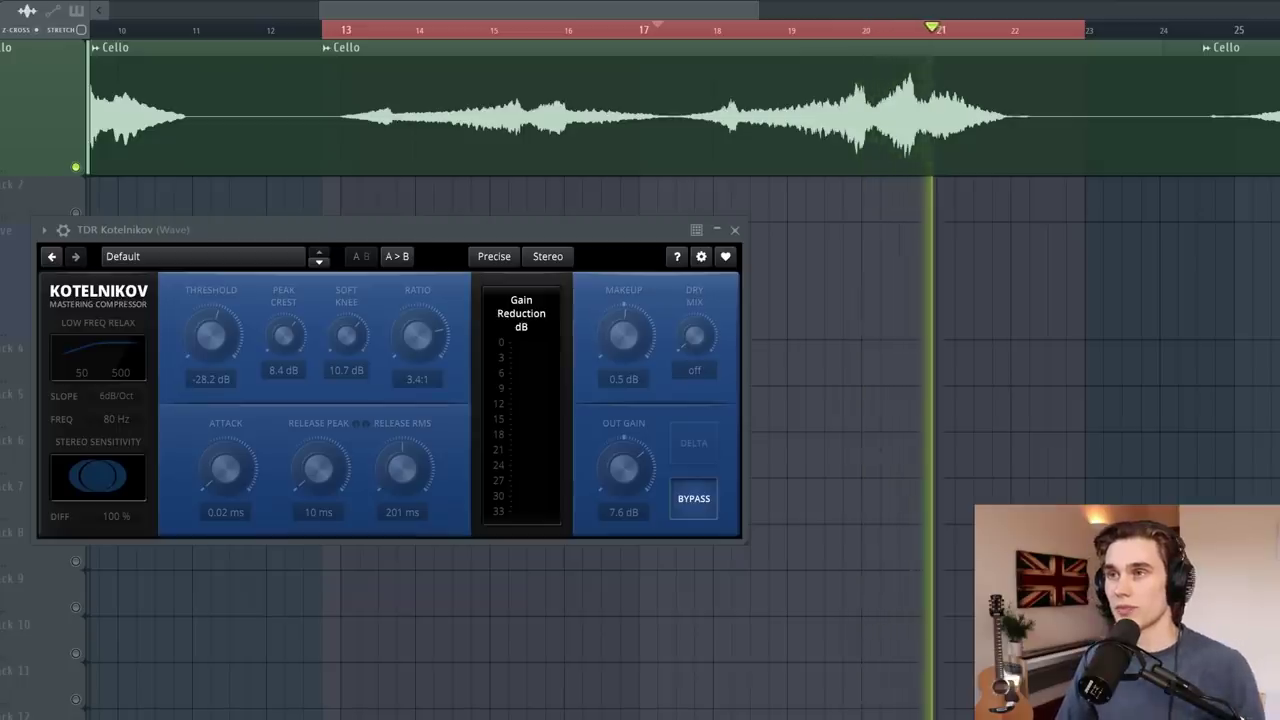
key(space)
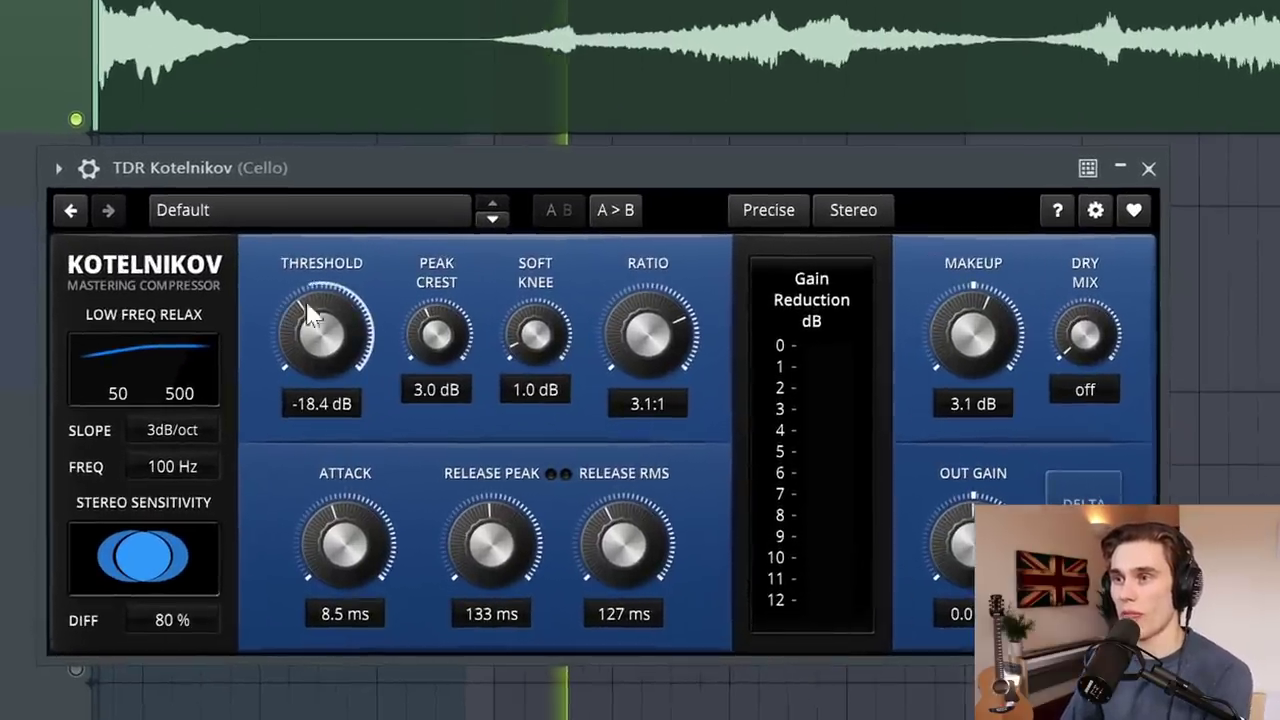
Lower Kotelnikov's threshold to about -25.5 dB and set the ratio to 3.2:1.
drag(323, 337, 352, 262)
scroll(323, 337, down, 2)
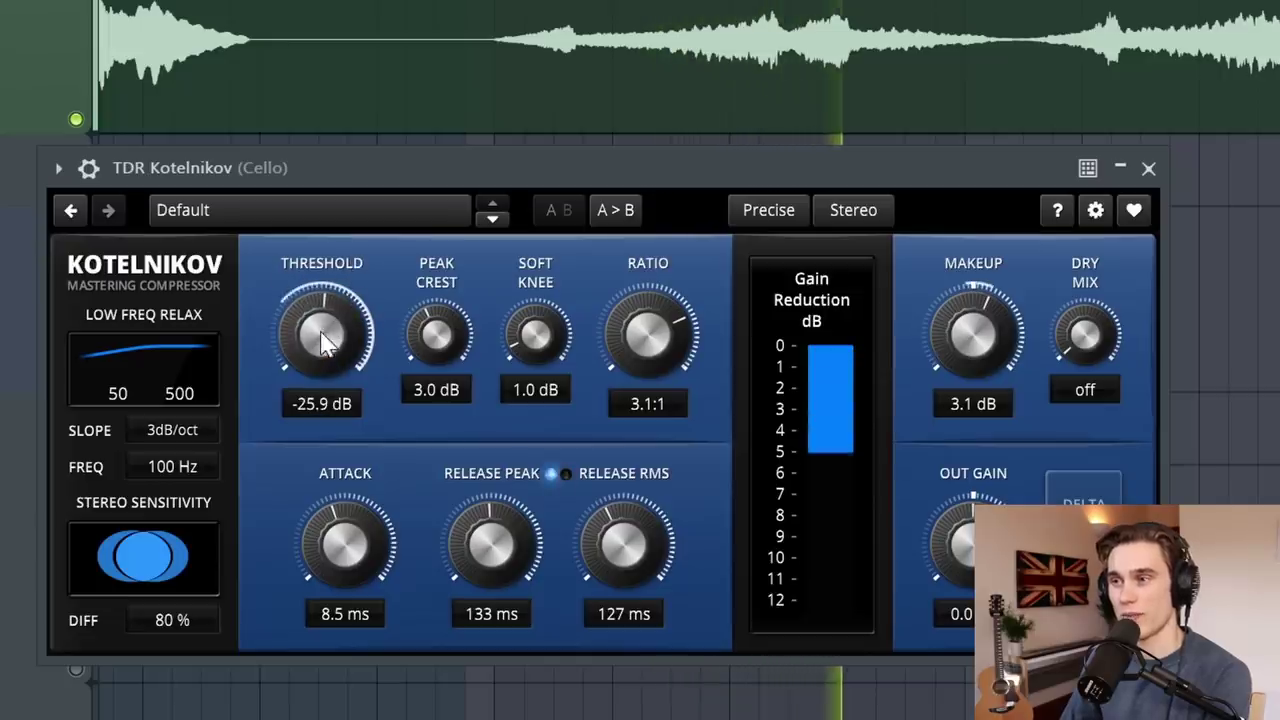
drag(669, 391, 648, 349)
scroll(648, 349, down, 1)
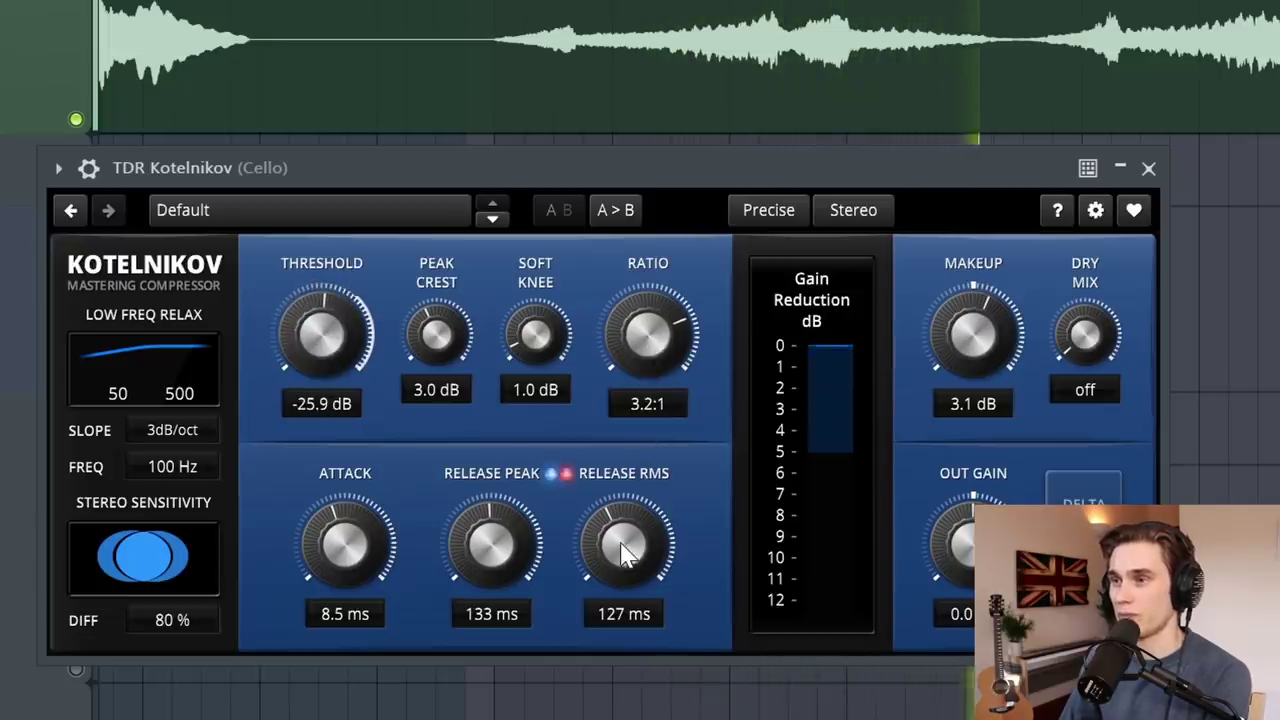
scroll(624, 545, down, 2)
scroll(385, 565, down, 2)
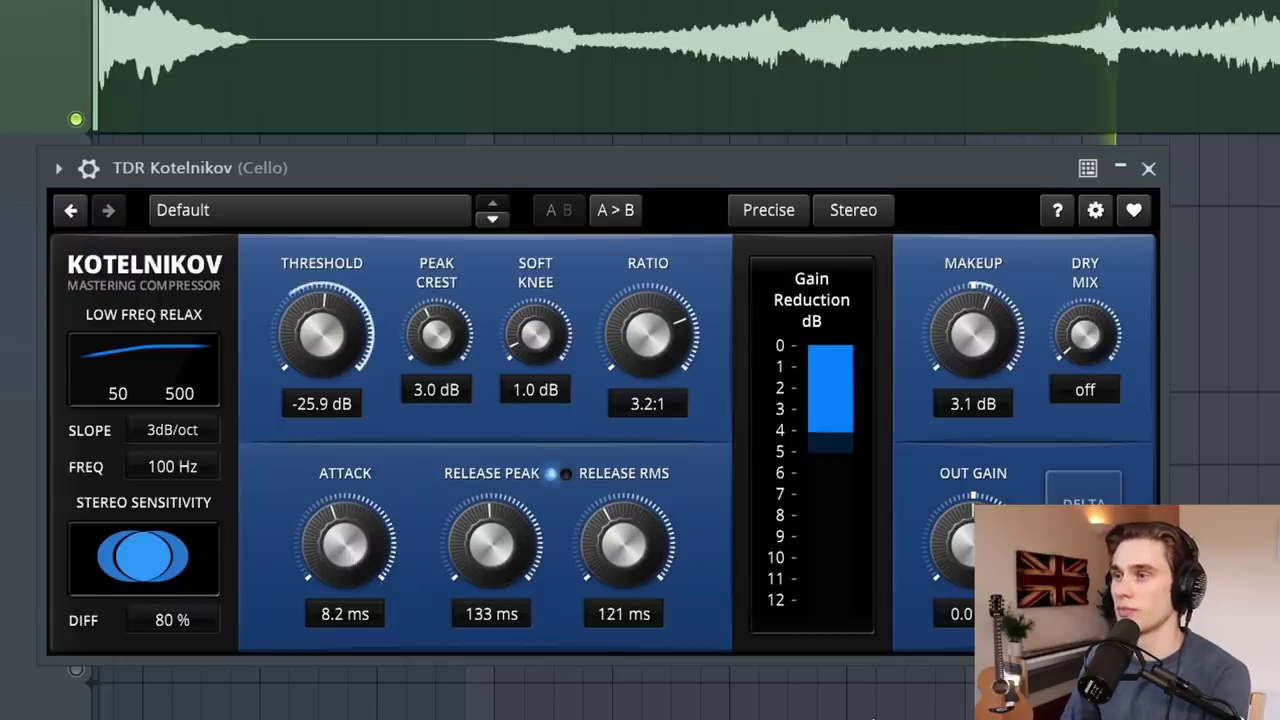
scroll(337, 349, up, 5)
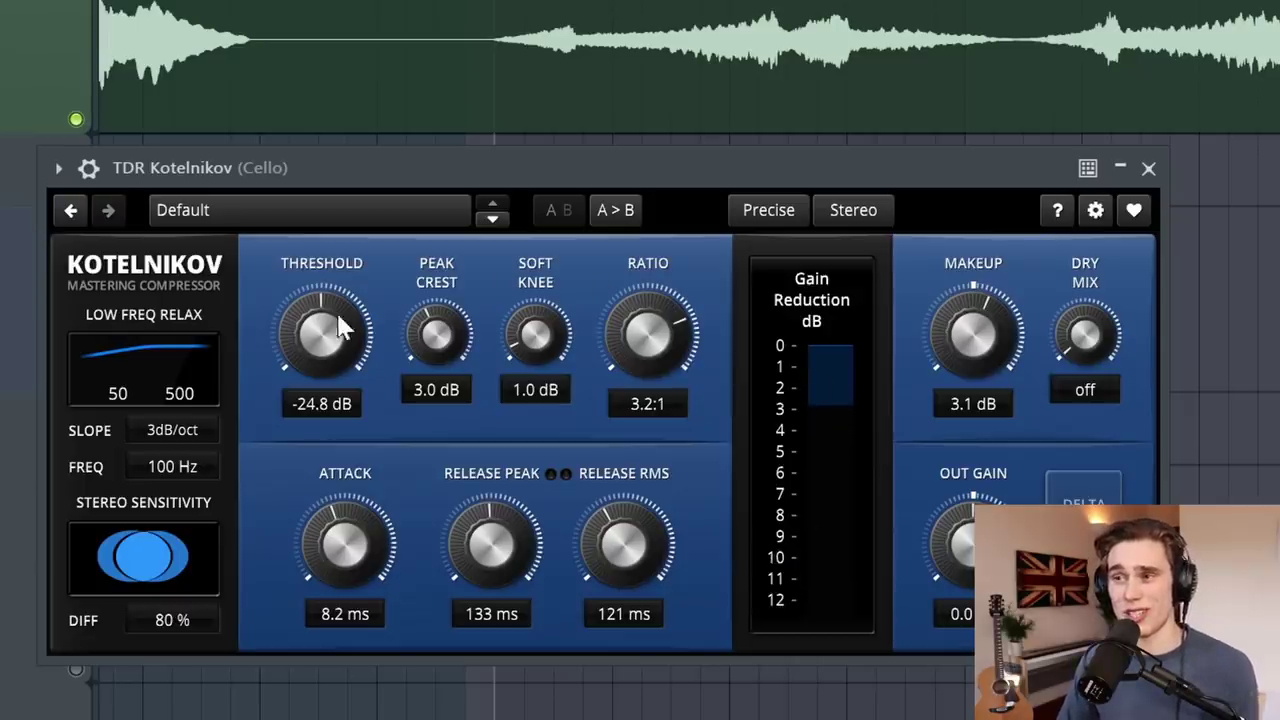
Set makeup gain to 6.1 dB and raise the threshold to -20.0 dB while playing the cello.
drag(340, 328, 340, 316)
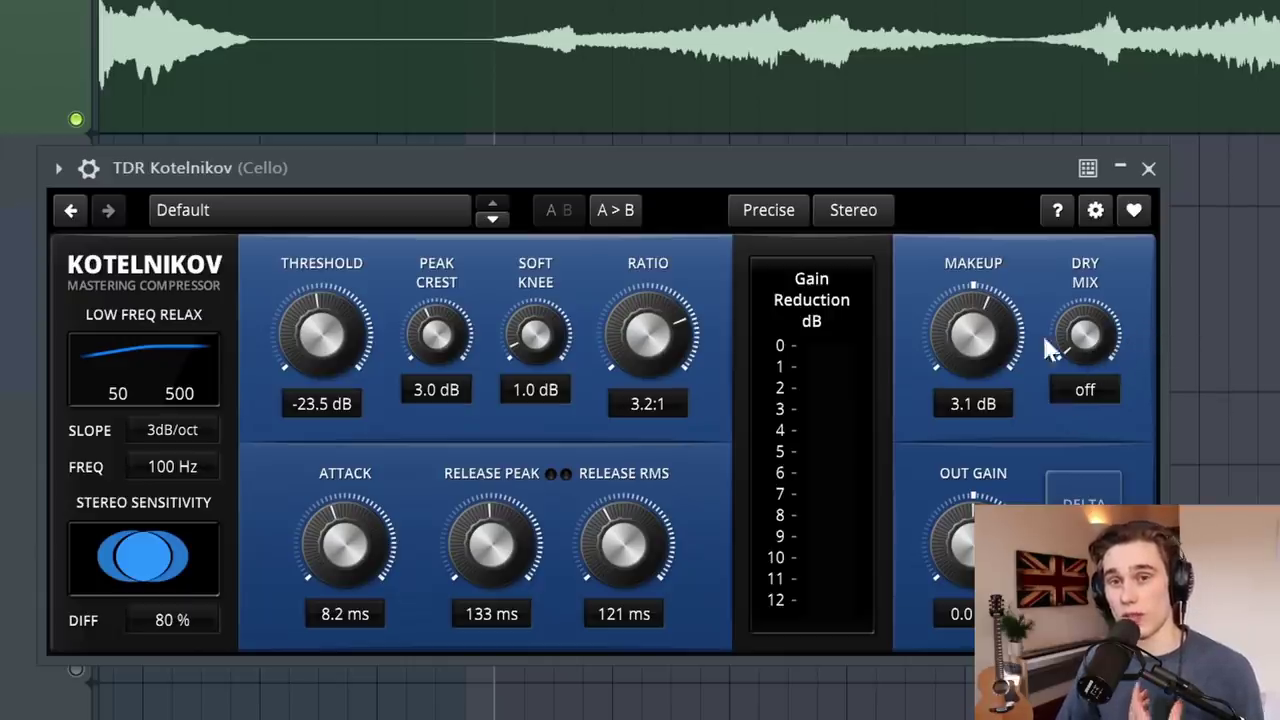
drag(977, 335, 979, 286)
drag(988, 342, 988, 346)
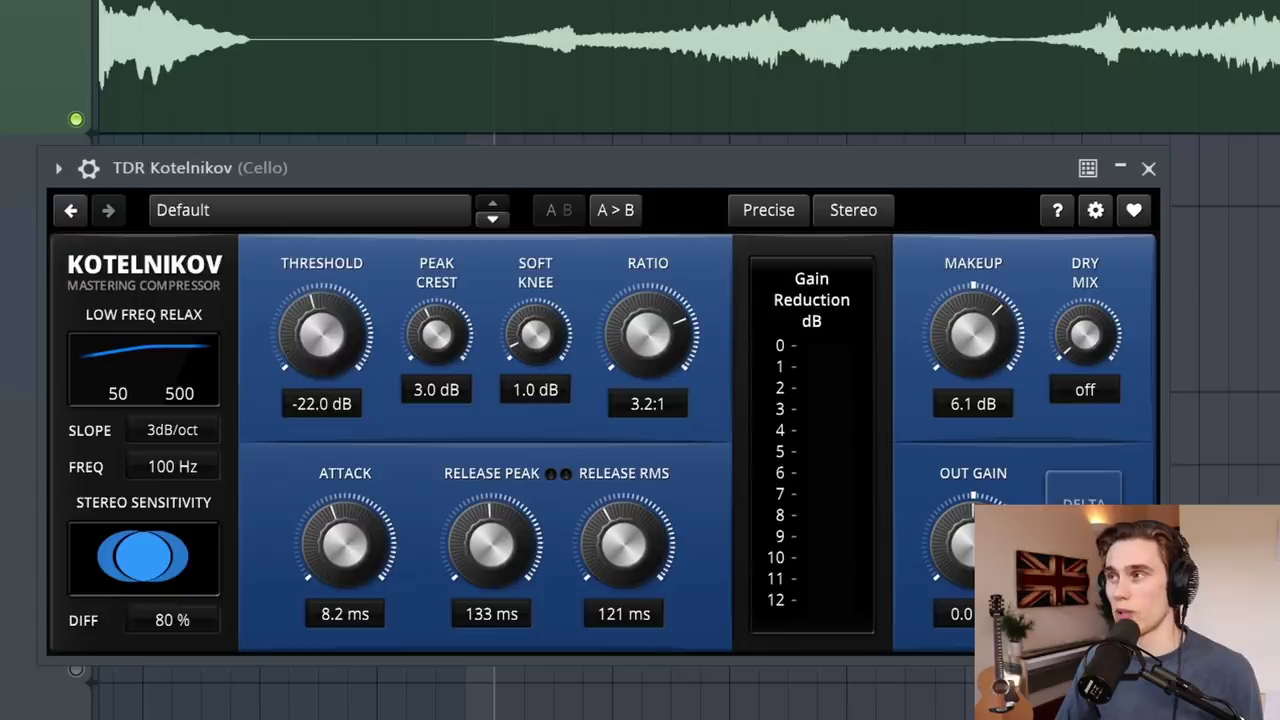
key(space)
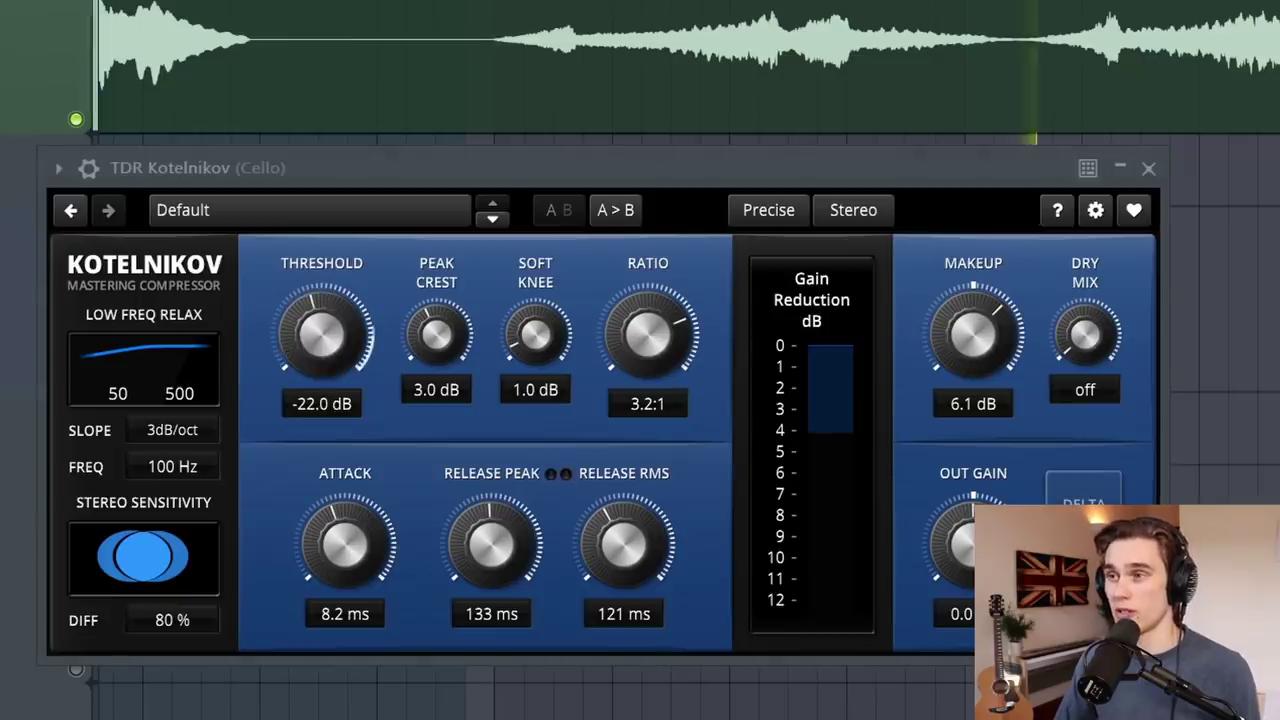
drag(318, 338, 318, 335)
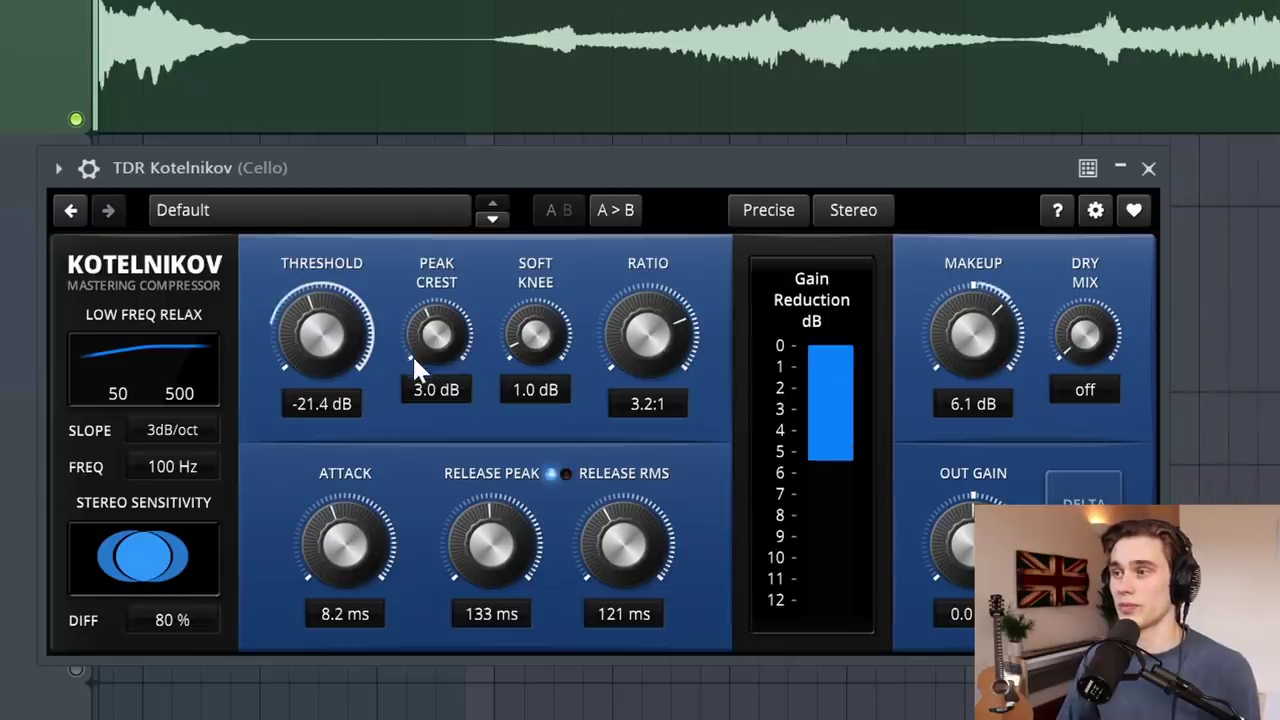
drag(322, 344, 320, 336)
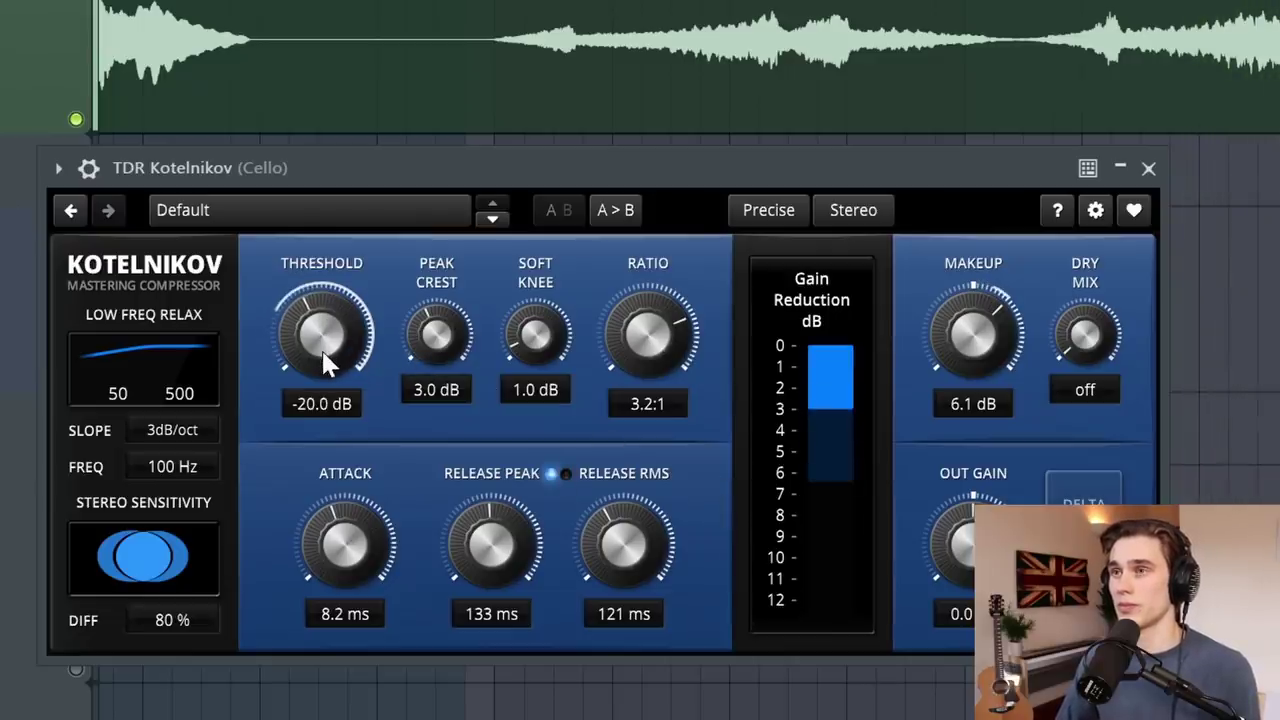
key(space)
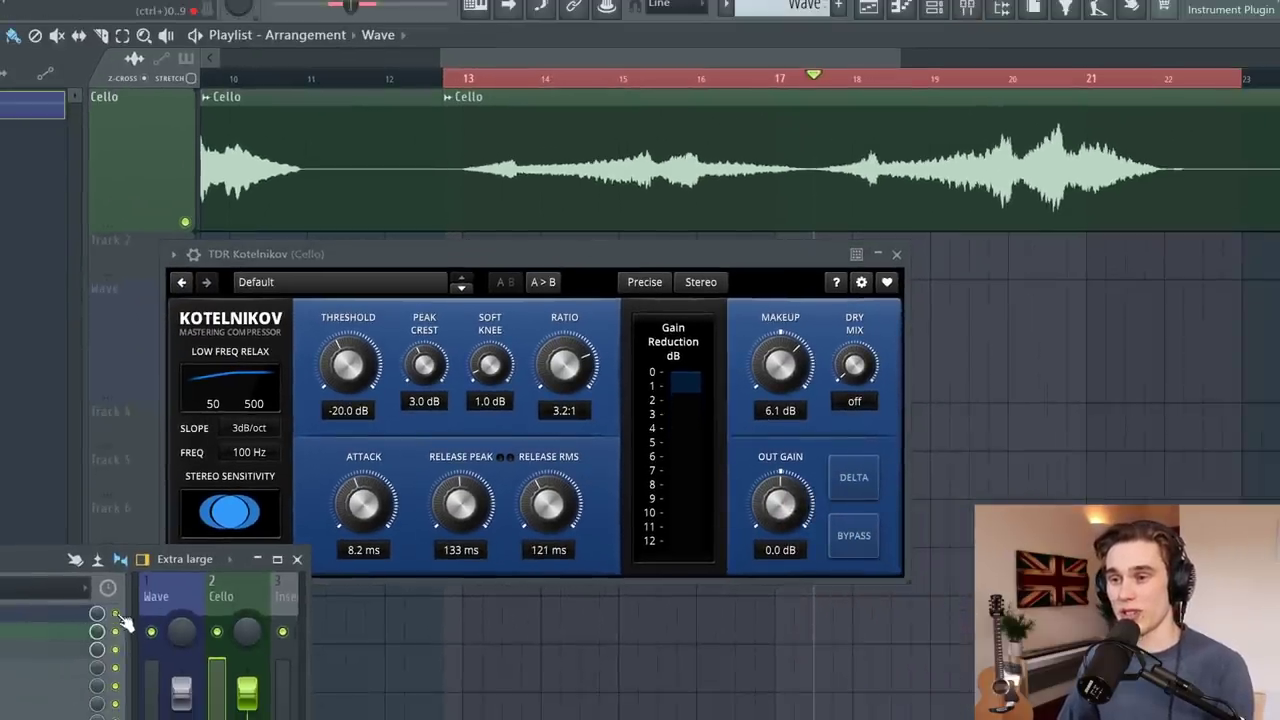
Open Molotok on the Cello track, close Kotelnikov and the mixer, and reposition its window.
click(125, 622)
click(205, 560)
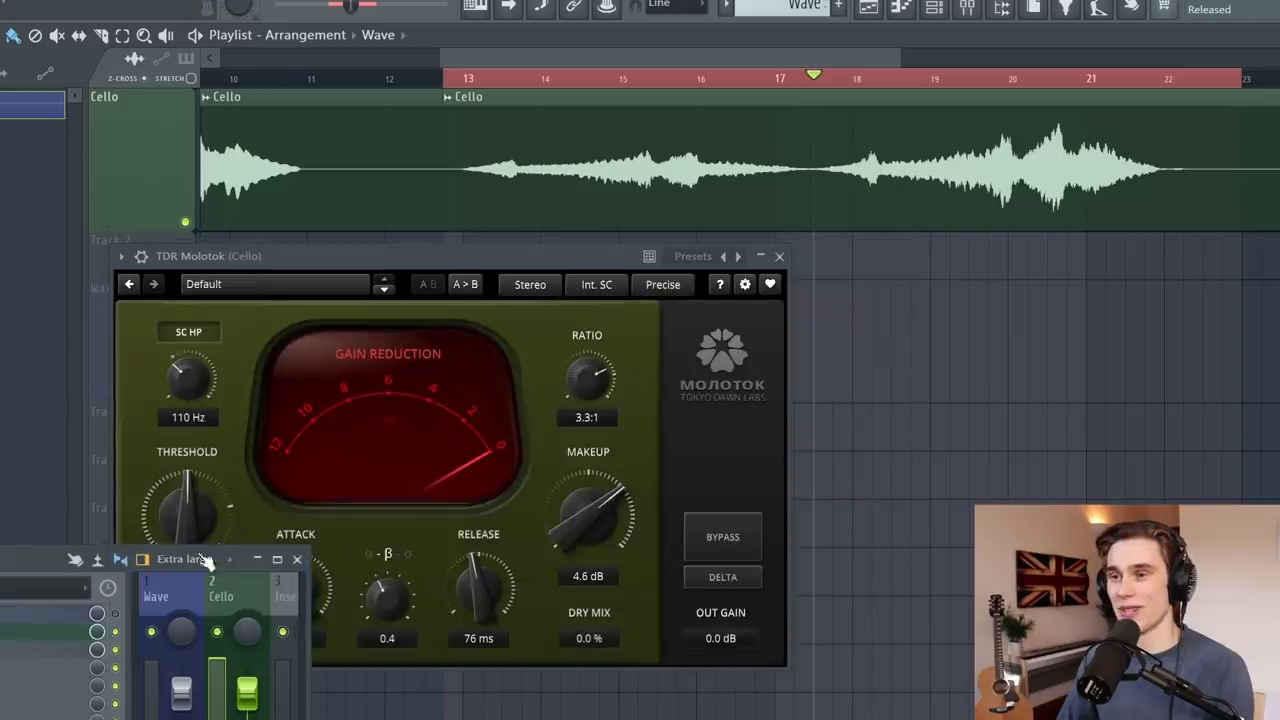
click(297, 559)
drag(450, 258, 532, 252)
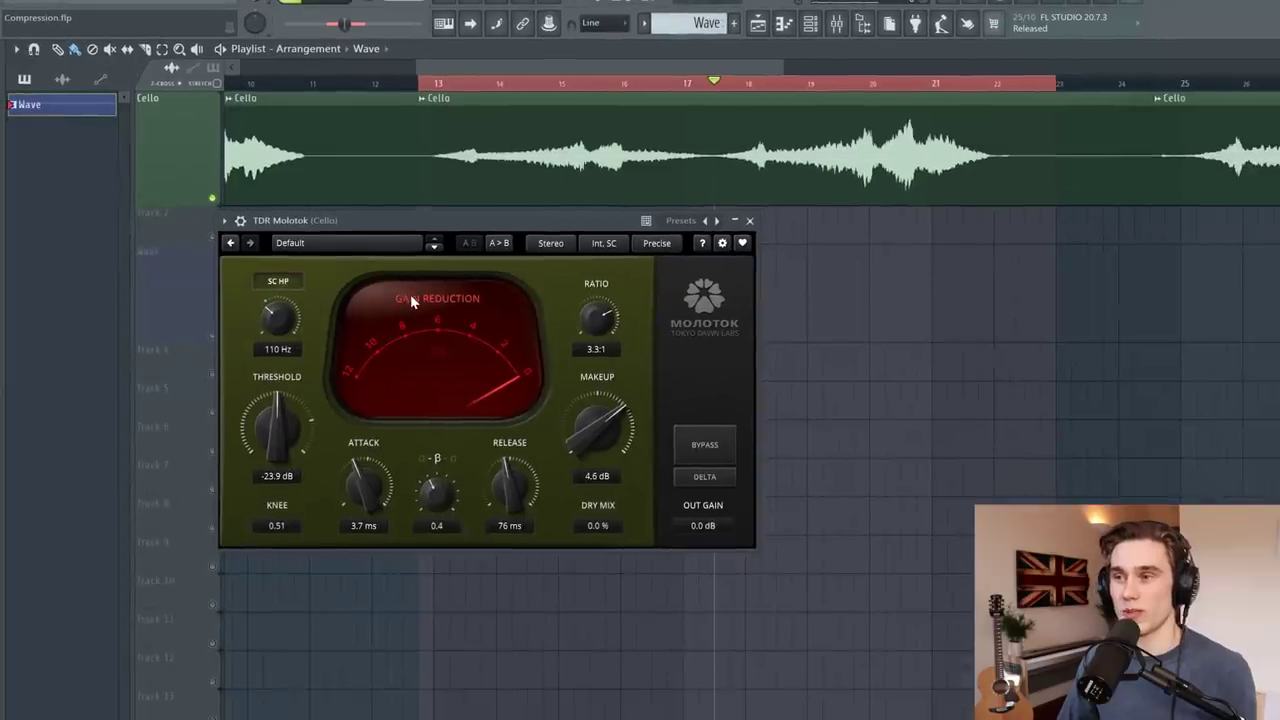
Set Molotok's User Interface Scale to 125% from the meter's right-click menu.
right_click(432, 341)
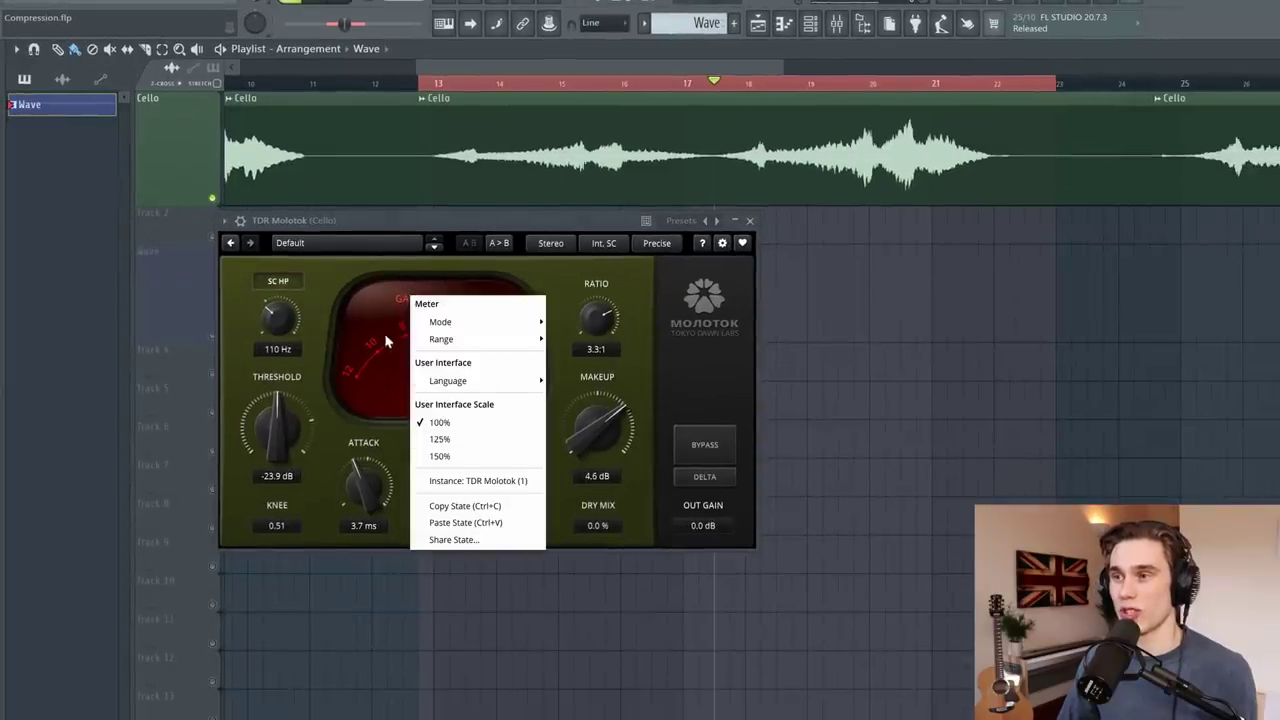
right_click(388, 296)
click(437, 442)
right_click(423, 321)
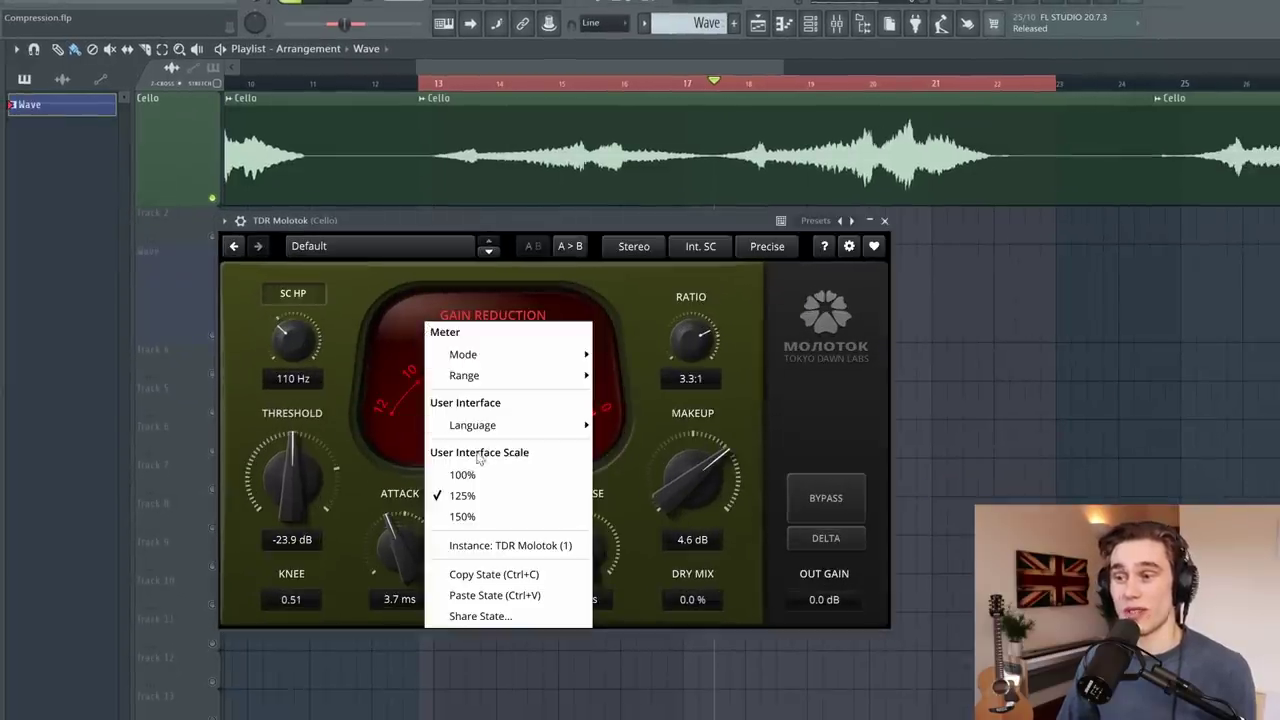
click(478, 472)
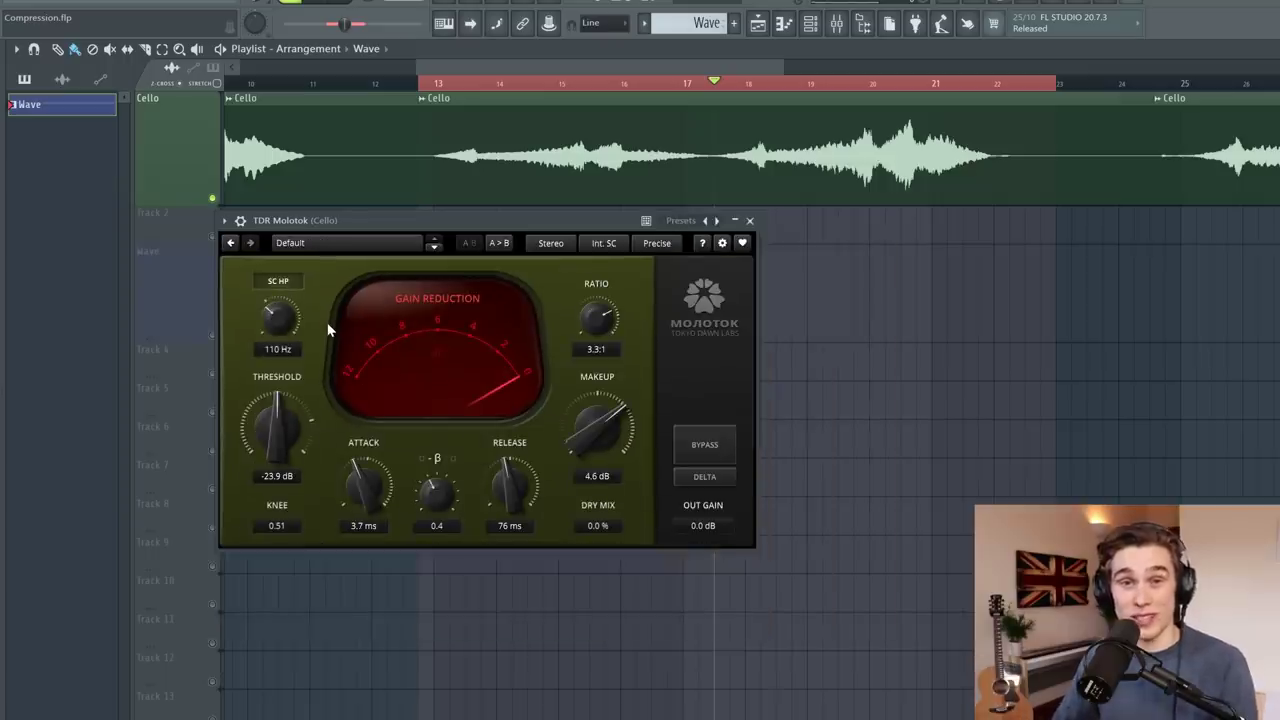
right_click(443, 296)
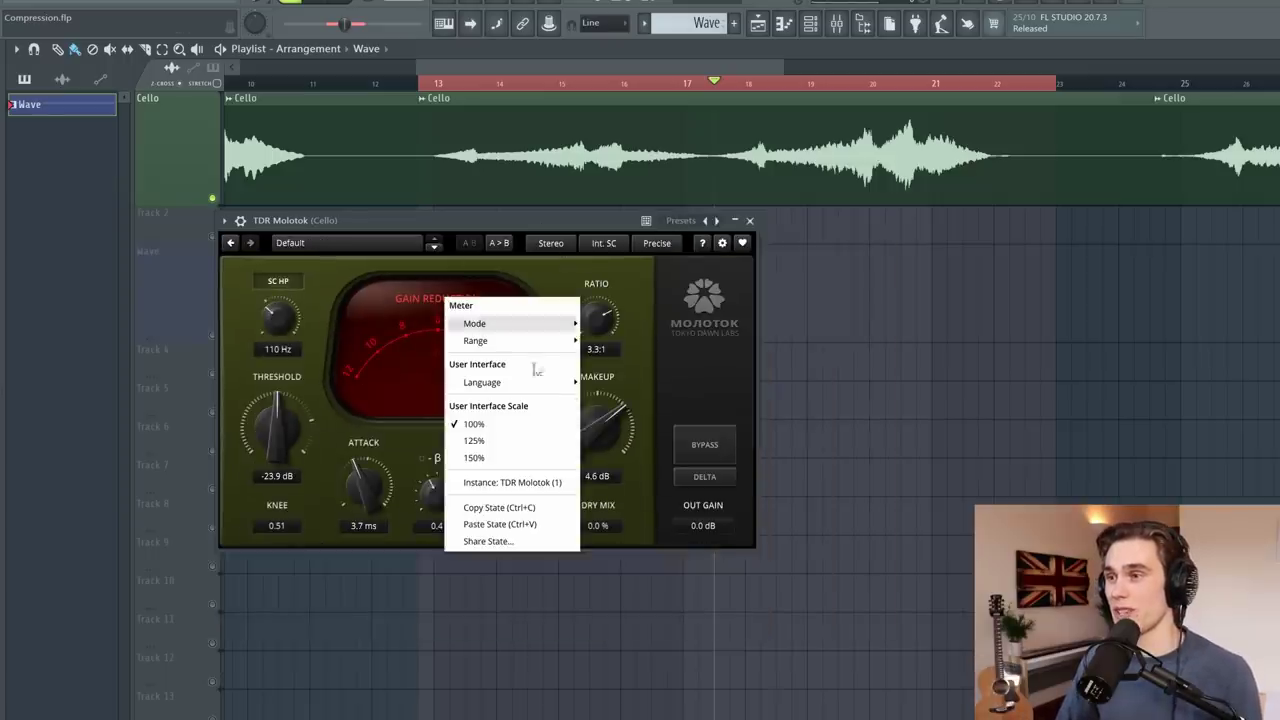
click(529, 437)
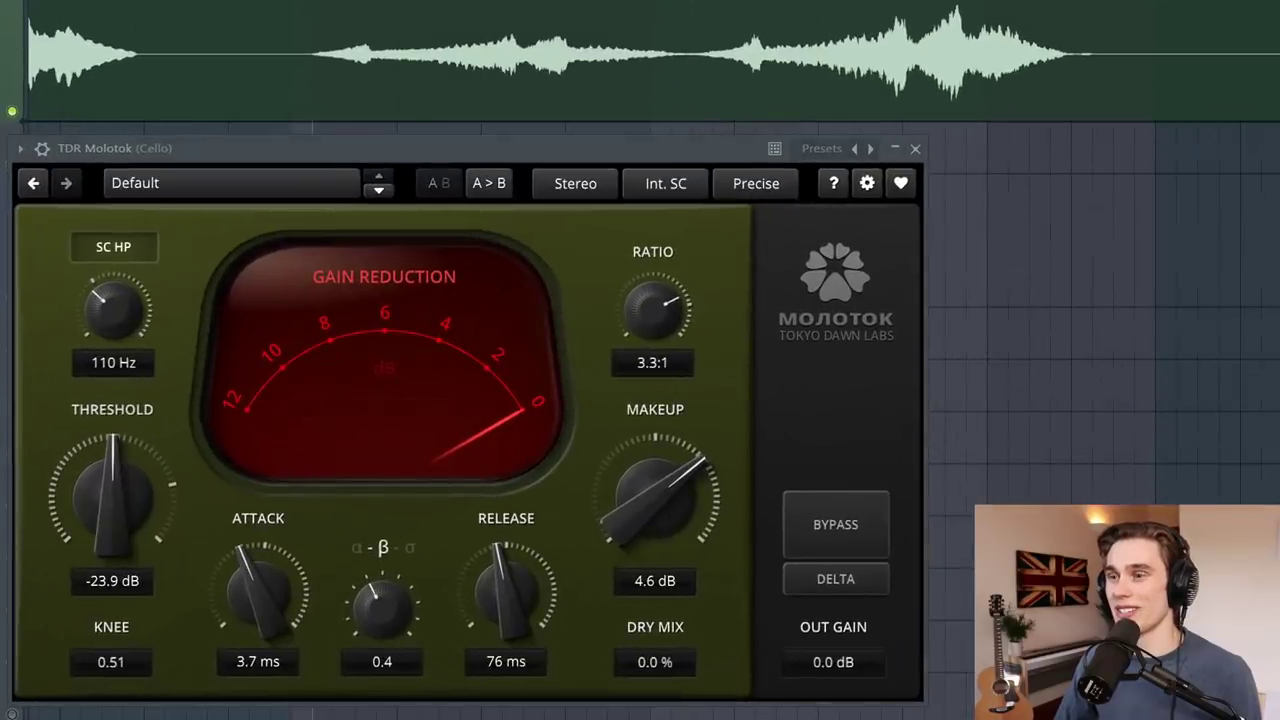
While the cello plays, set Molotok to -25.2 dB threshold, 3.2 ms attack, 60 ms release, and set a 9 dB meter range.
key(space)
drag(116, 469, 84, 495)
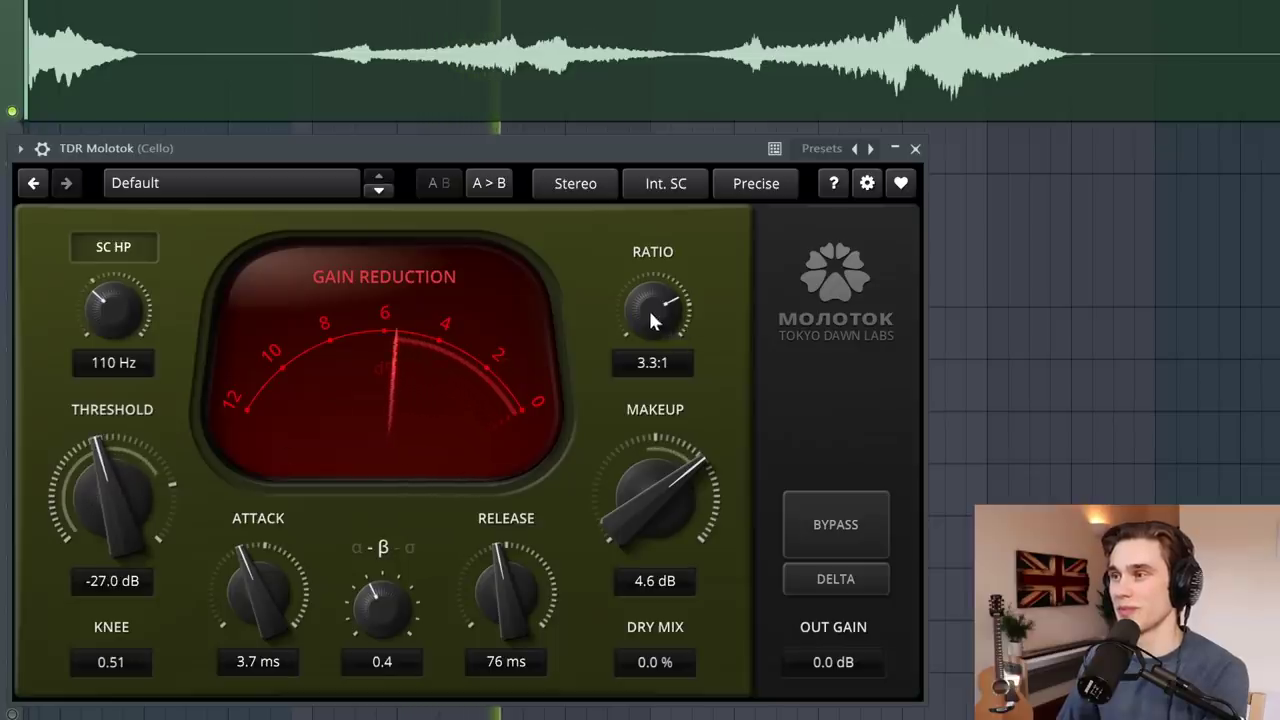
drag(118, 479, 122, 458)
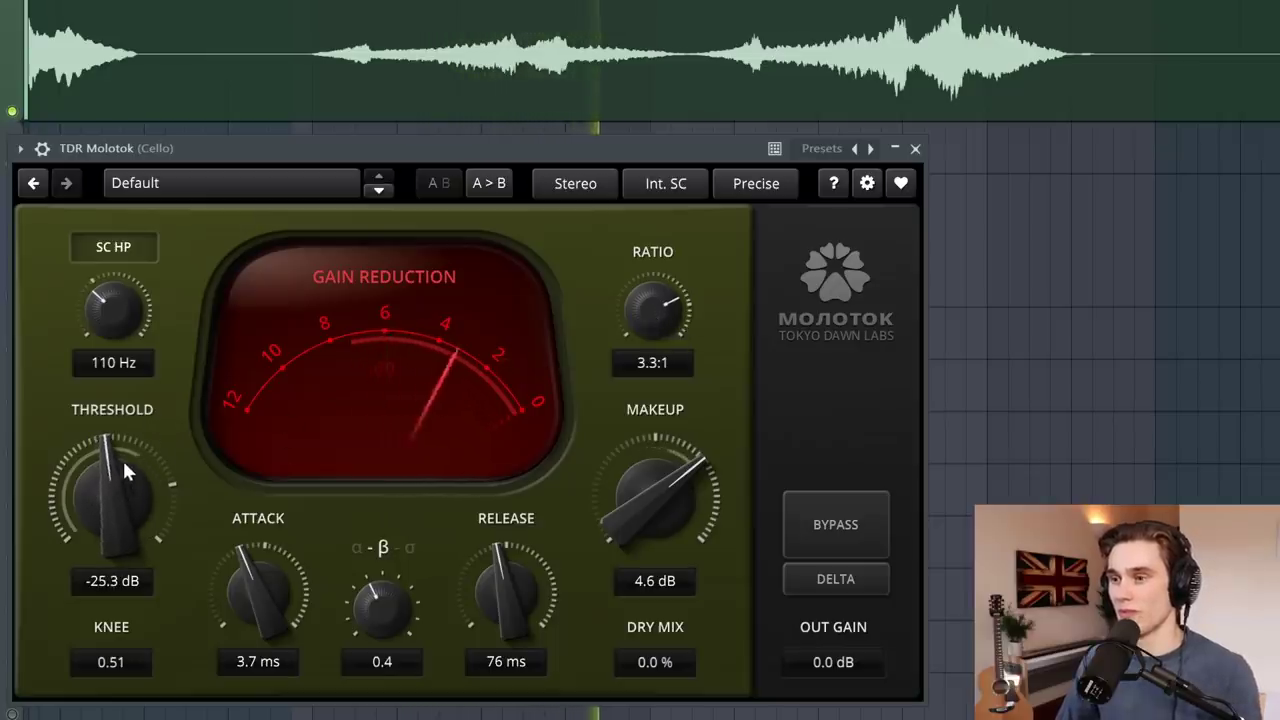
drag(262, 564, 264, 582)
drag(485, 591, 475, 654)
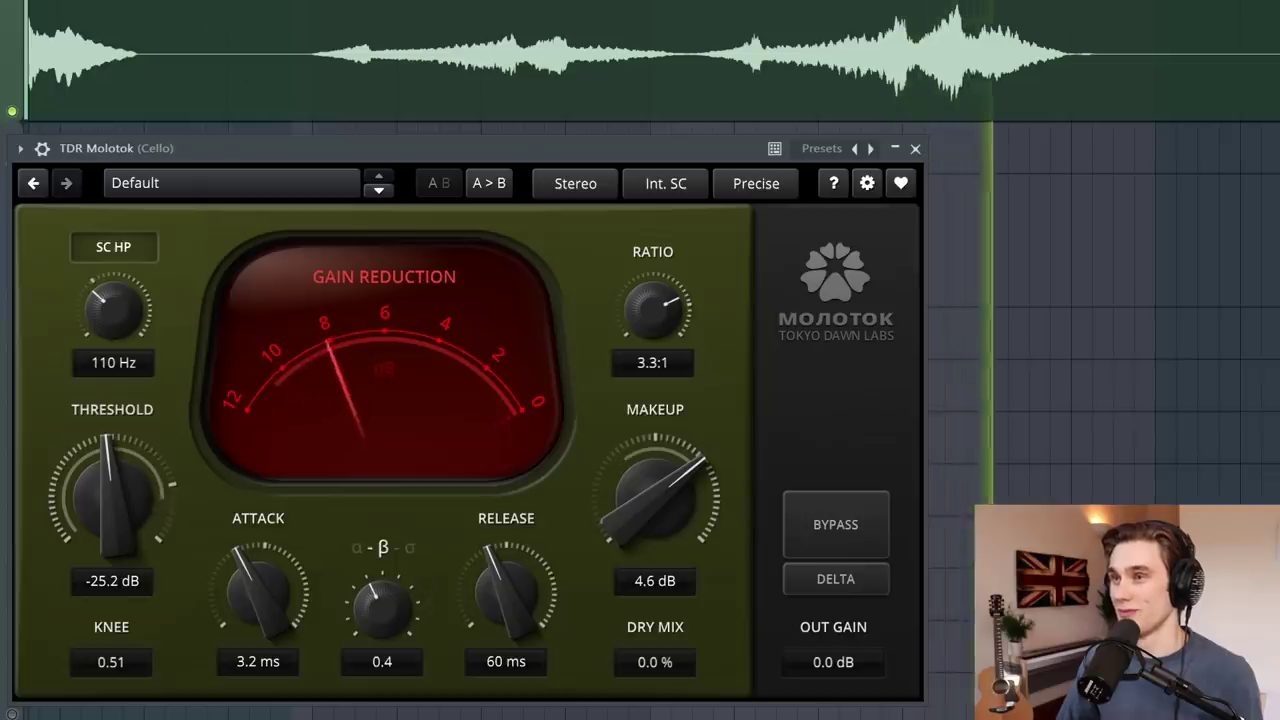
key(space)
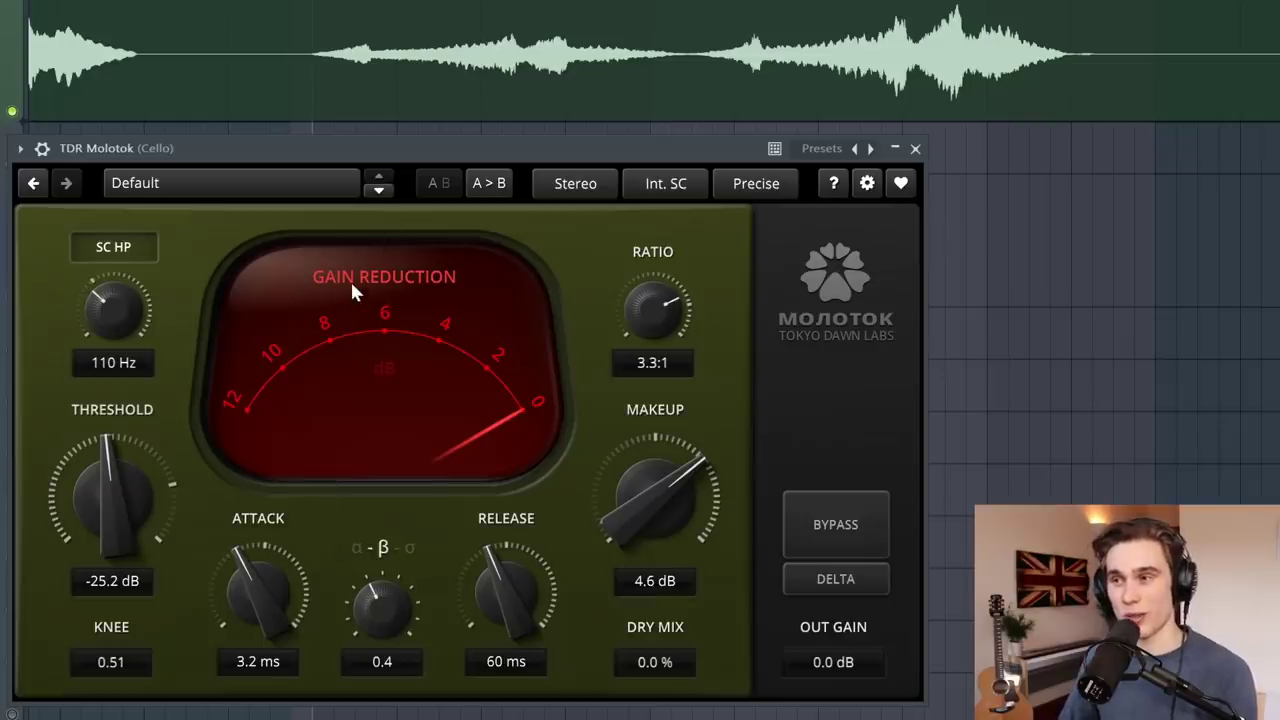
click(388, 287)
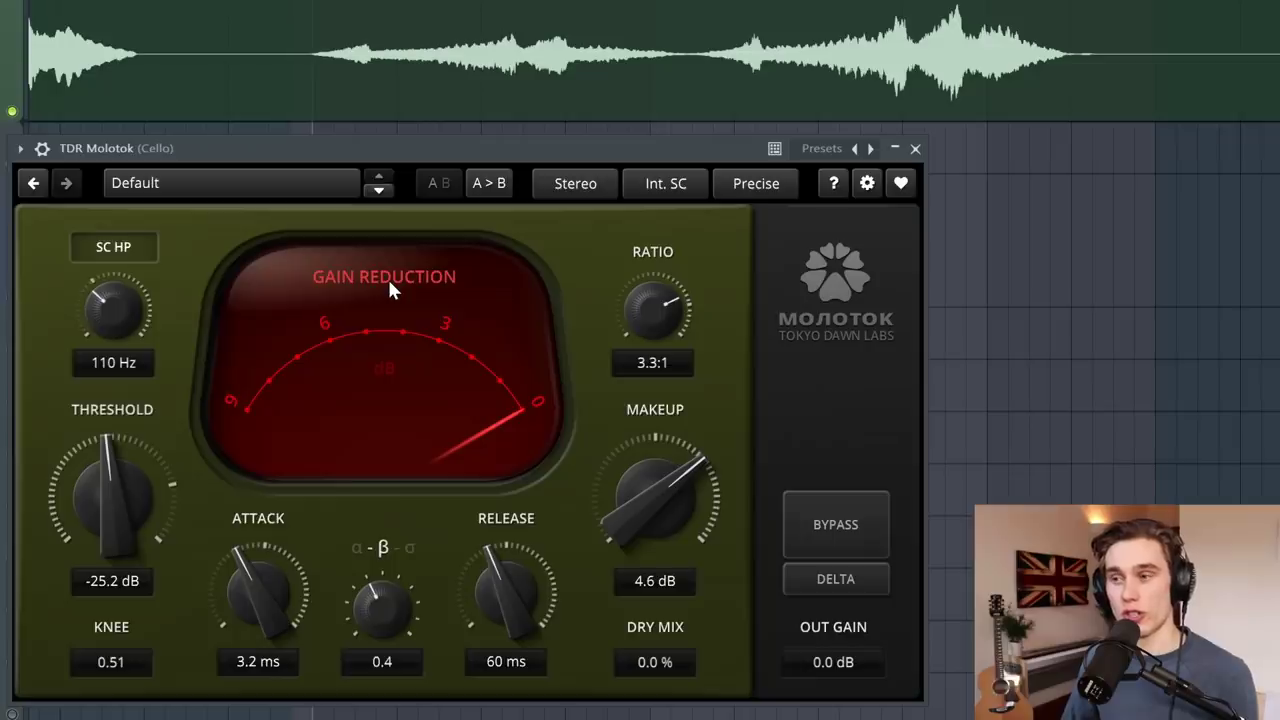
Switch the Cello Molotok meter to total gain and set its makeup to 4.4 dB.
click(389, 283)
click(389, 283)
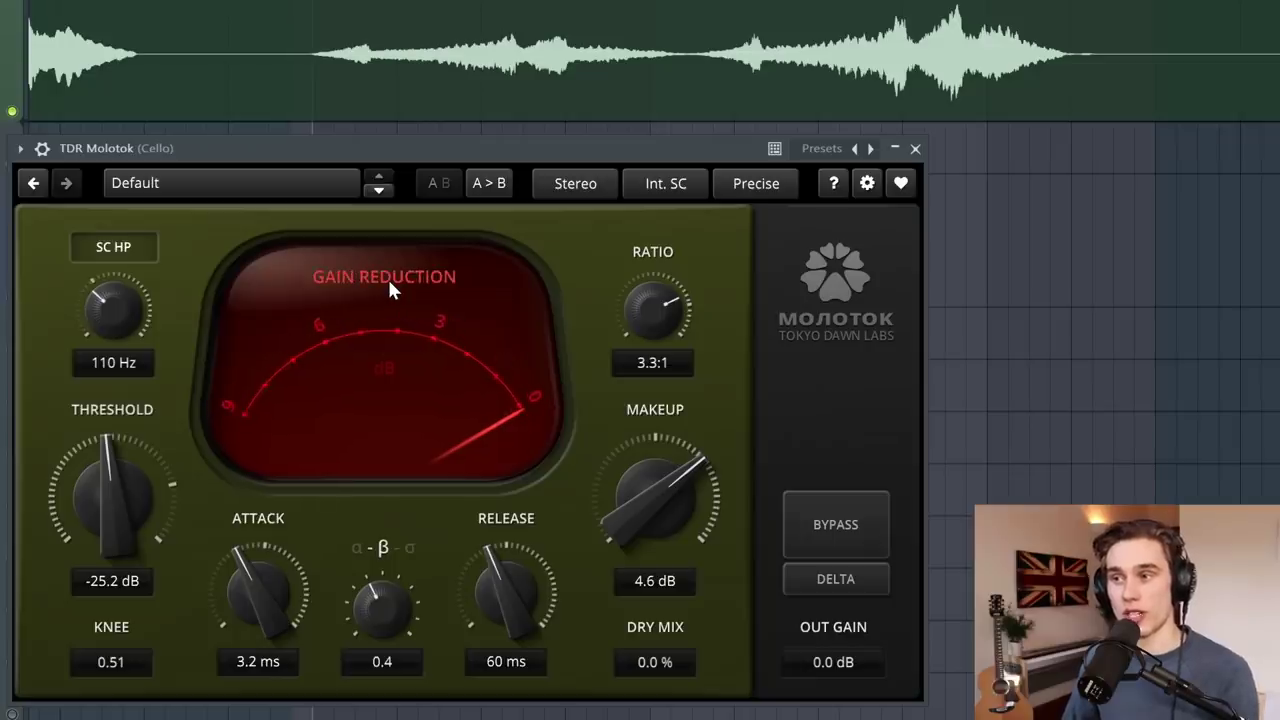
click(387, 276)
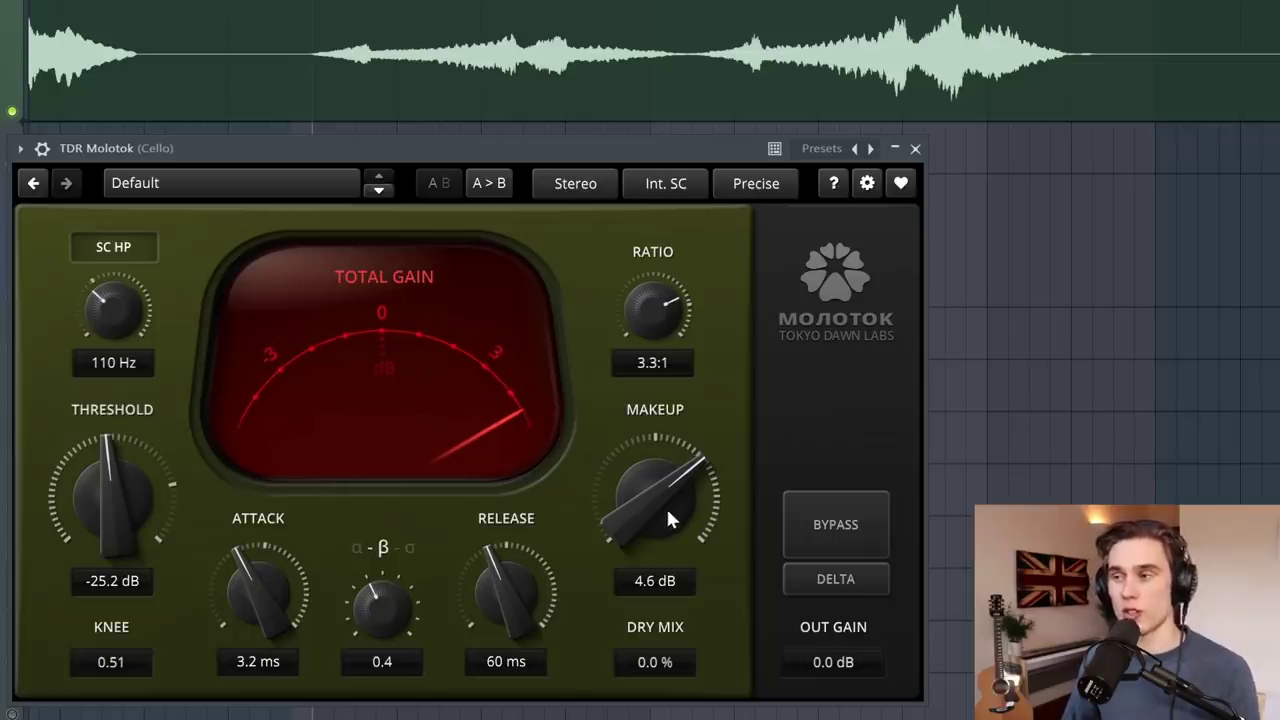
drag(664, 480, 650, 515)
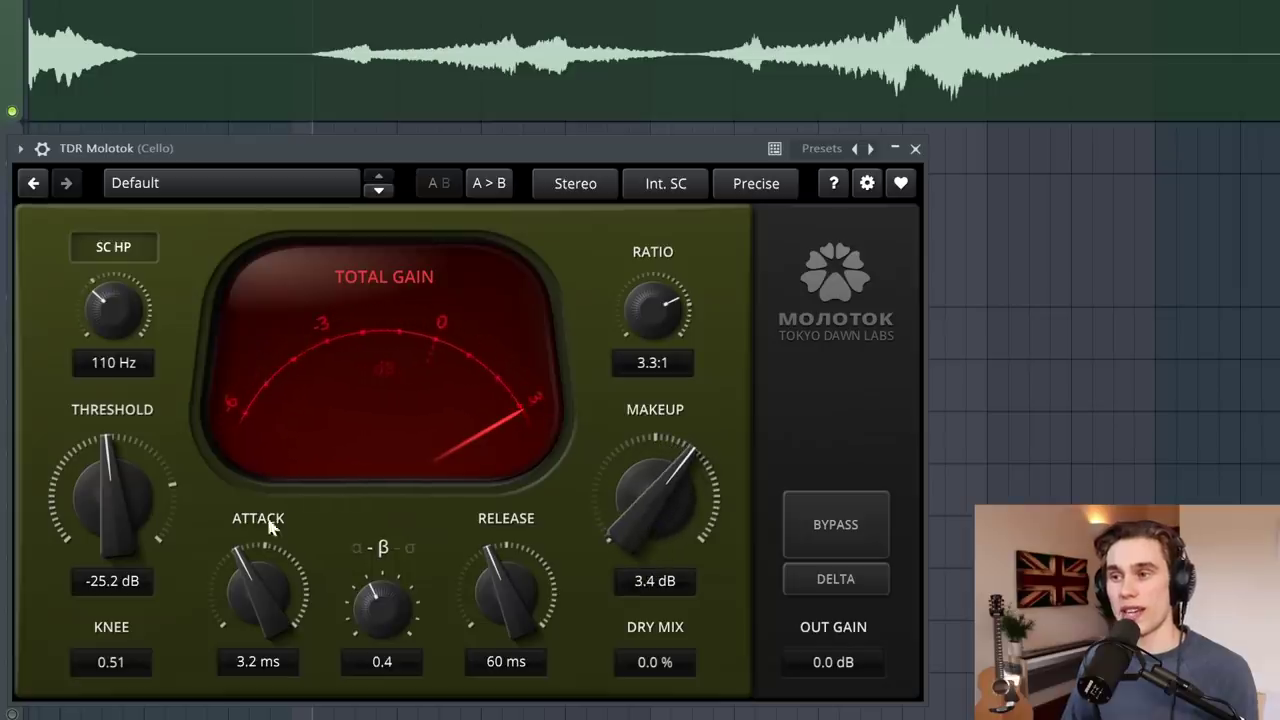
Bring up the Drum Group's Molotok, showing -16.9 dB threshold and 4.7:1 ratio.
scroll(693, 455, up, 3)
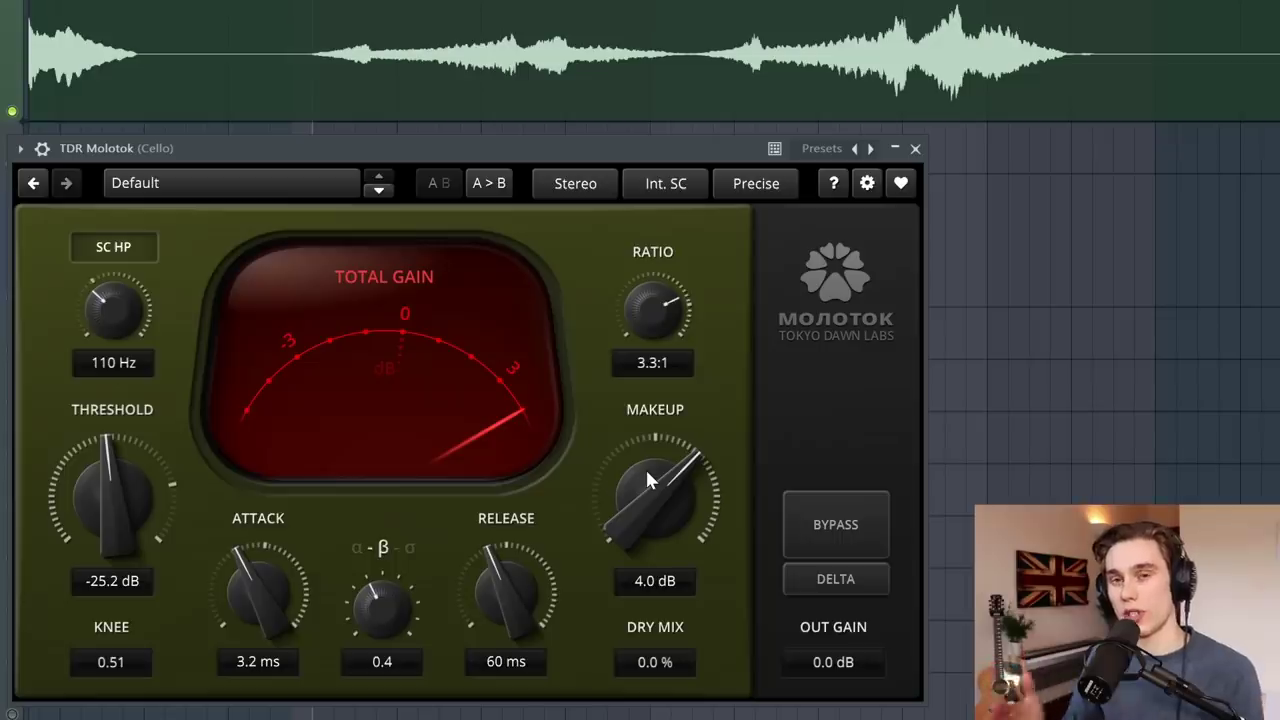
scroll(645, 467, up, 2)
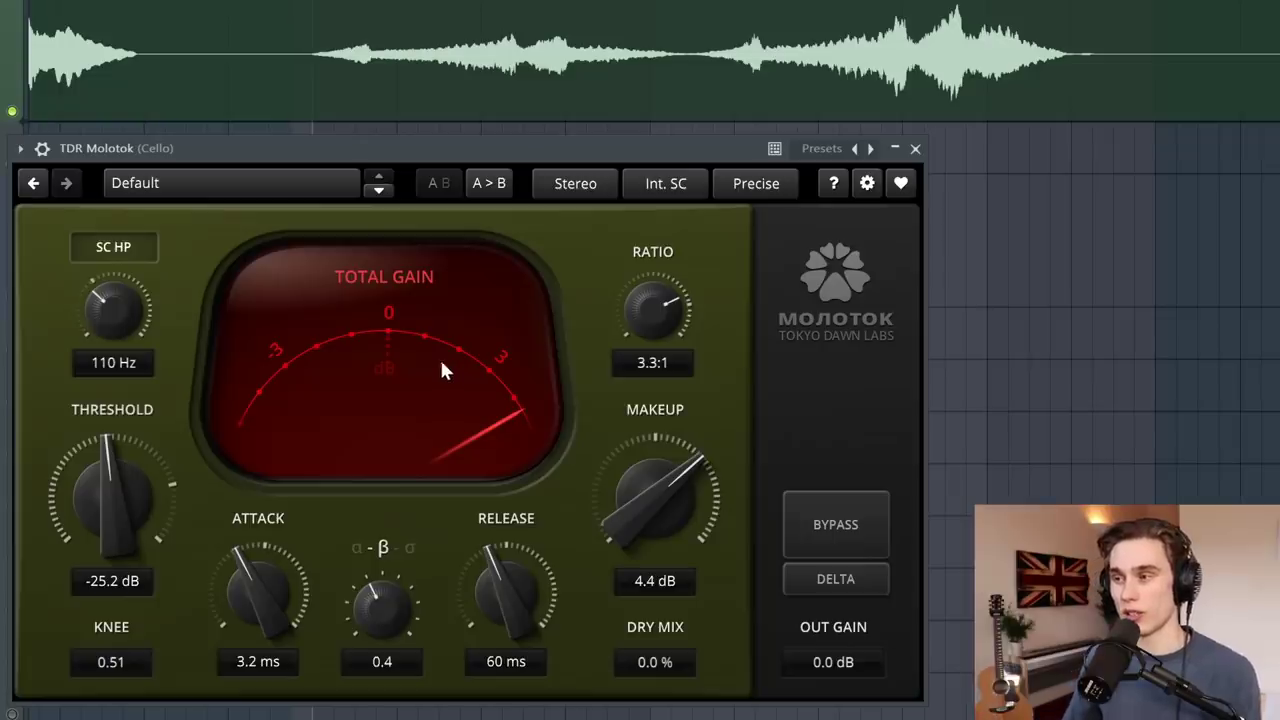
scroll(616, 489, up, 2)
scroll(610, 497, down, 2)
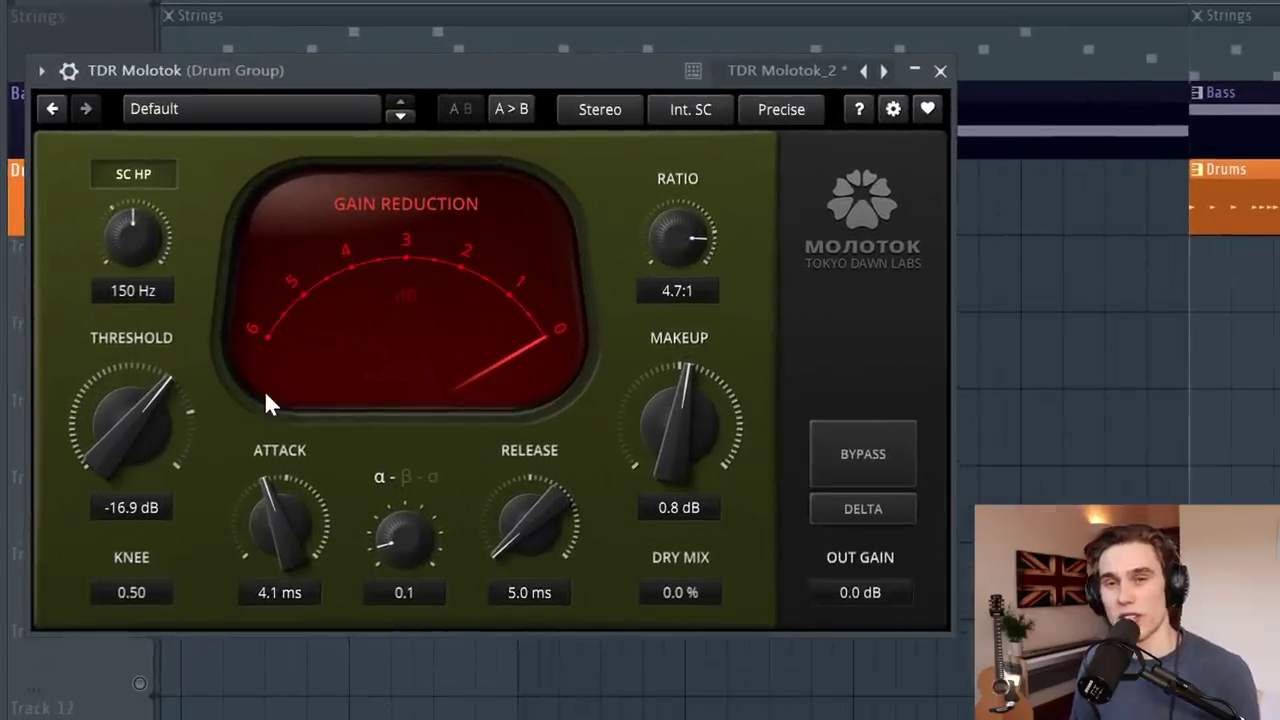
Raise the Drum Group Molotok threshold to -14.3 dB and set its sidechain high-pass near 130 Hz.
drag(141, 408, 128, 165)
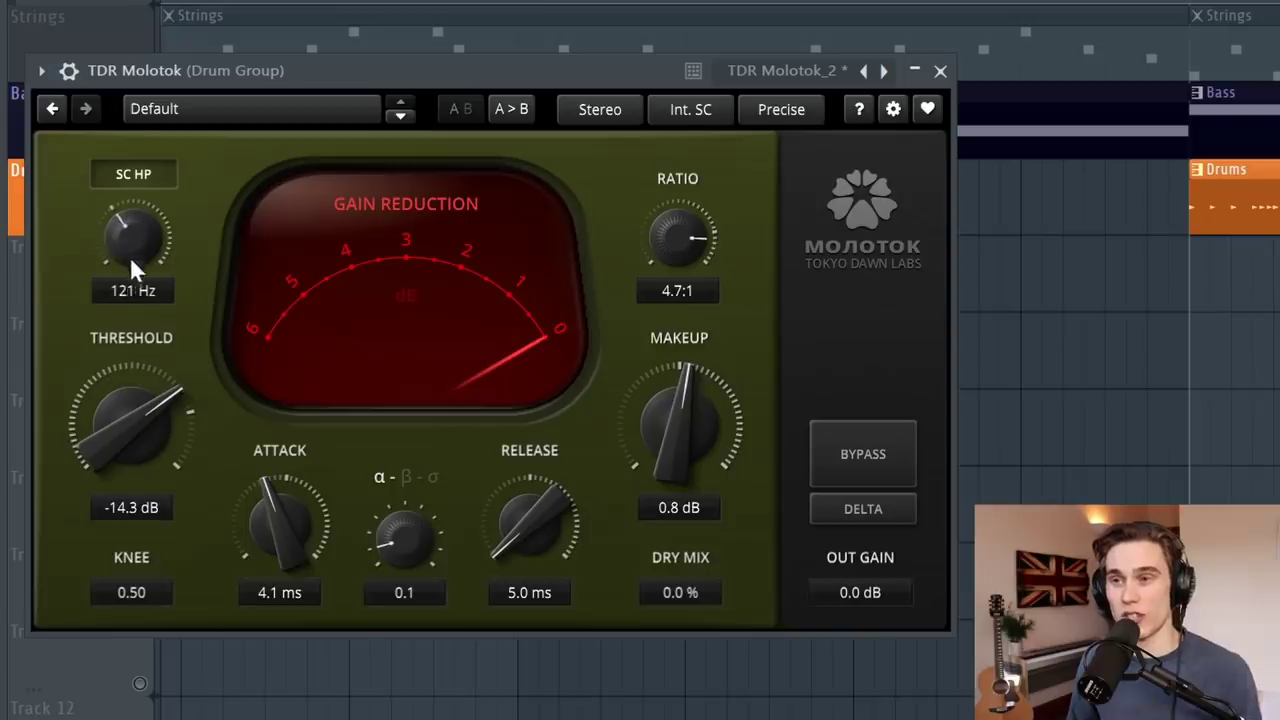
drag(138, 233, 123, 294)
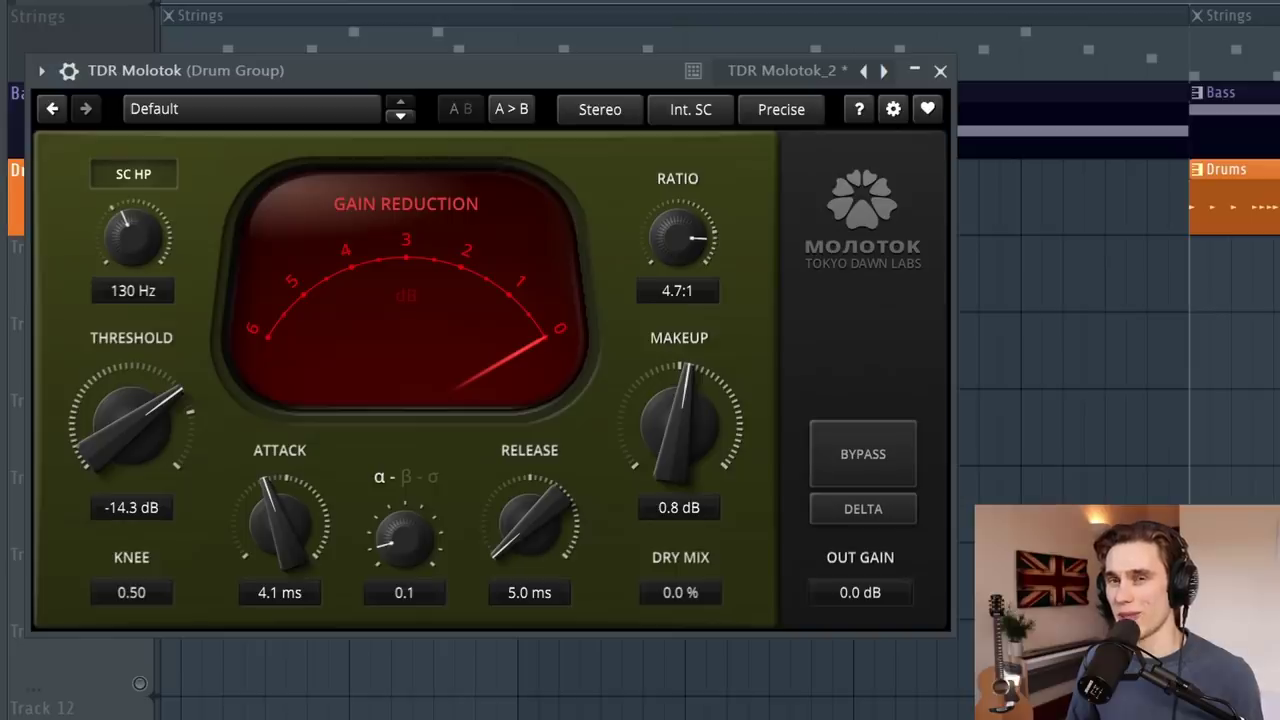
Adjust the drum Molotok's ratio and attack, raise makeup, and reset α-β-σ to 0.0.
scroll(110, 433, up, 3)
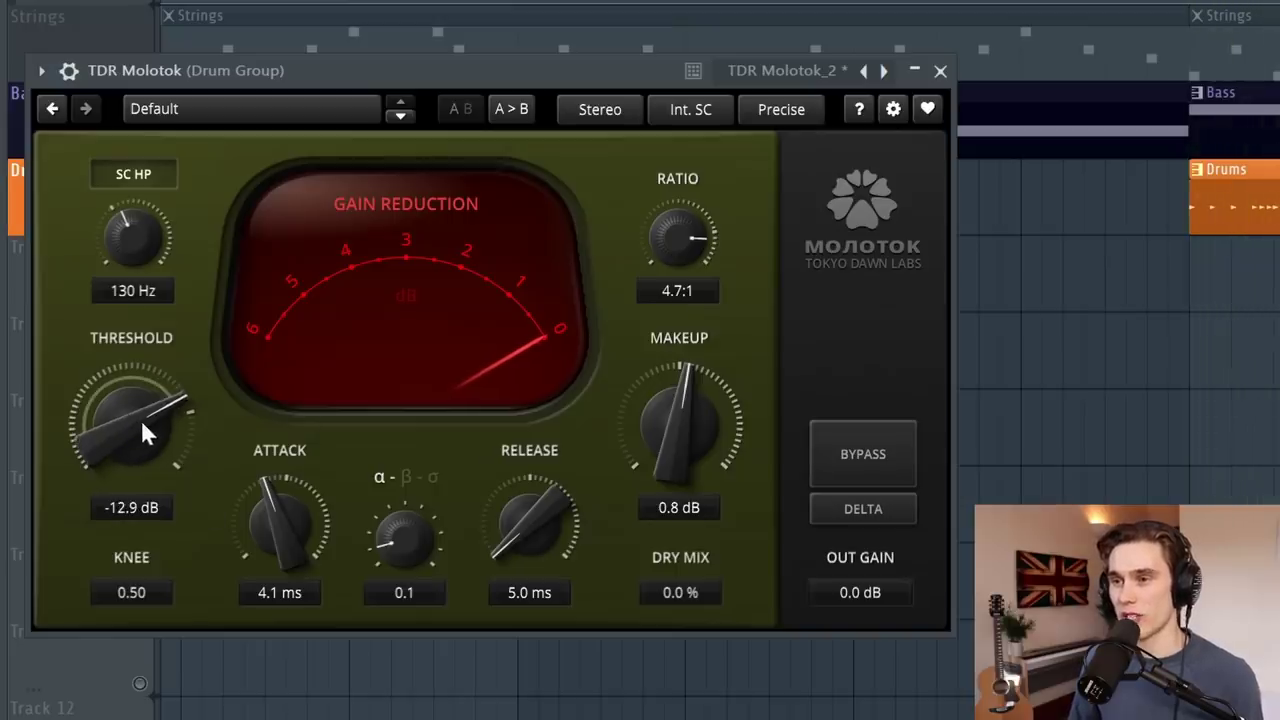
scroll(141, 419, down, 10)
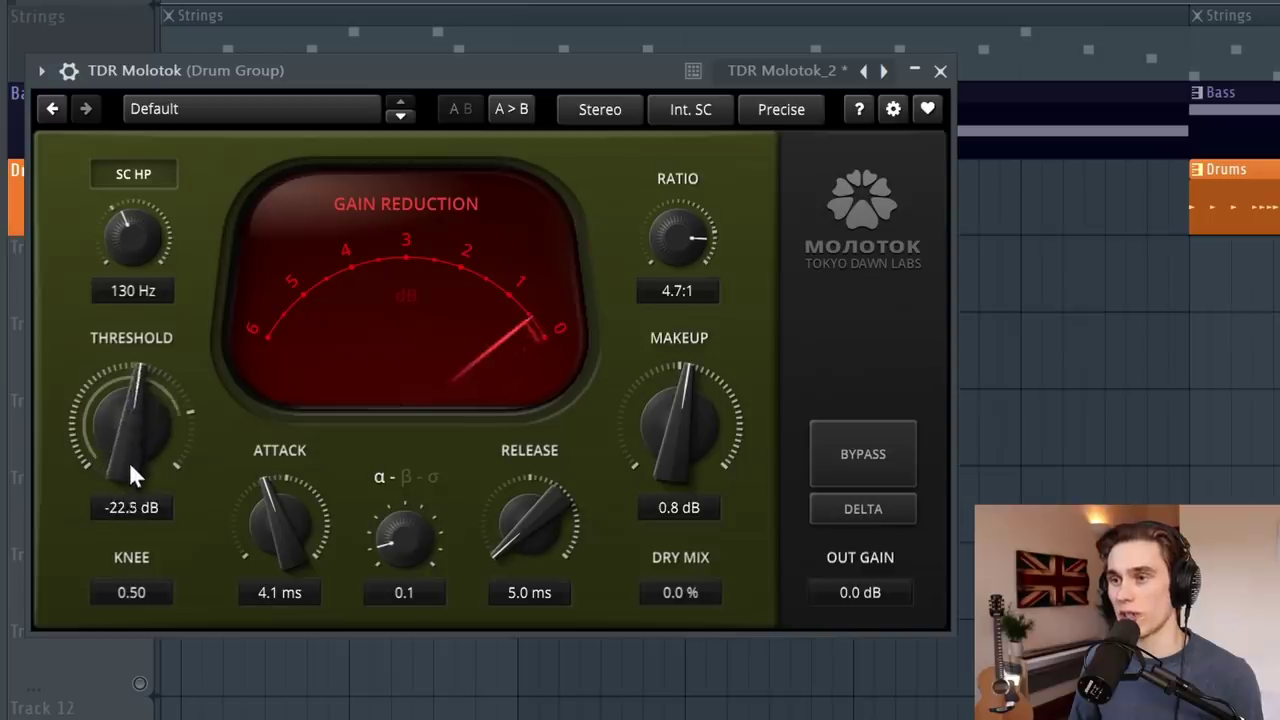
scroll(128, 472, down, 2)
drag(691, 425, 710, 342)
scroll(128, 458, down, 5)
scroll(681, 398, up, 2)
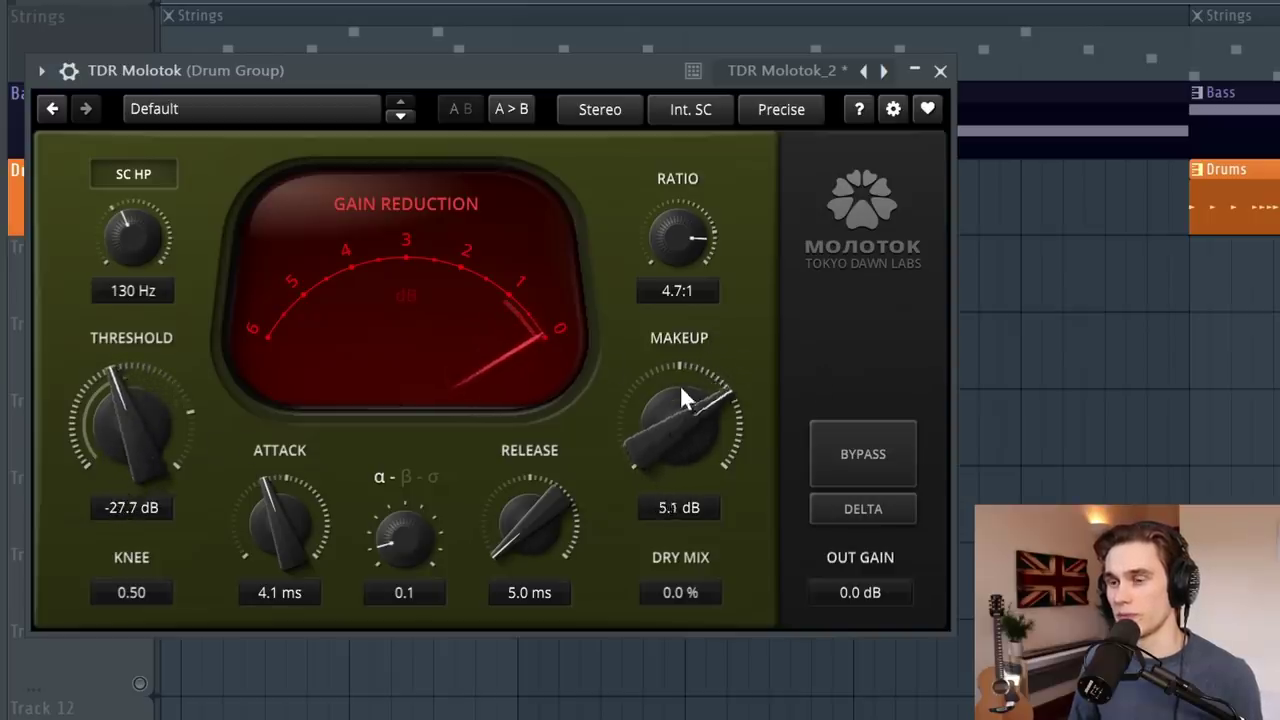
scroll(681, 398, up, 3)
scroll(151, 421, down, 3)
scroll(690, 210, up, 4)
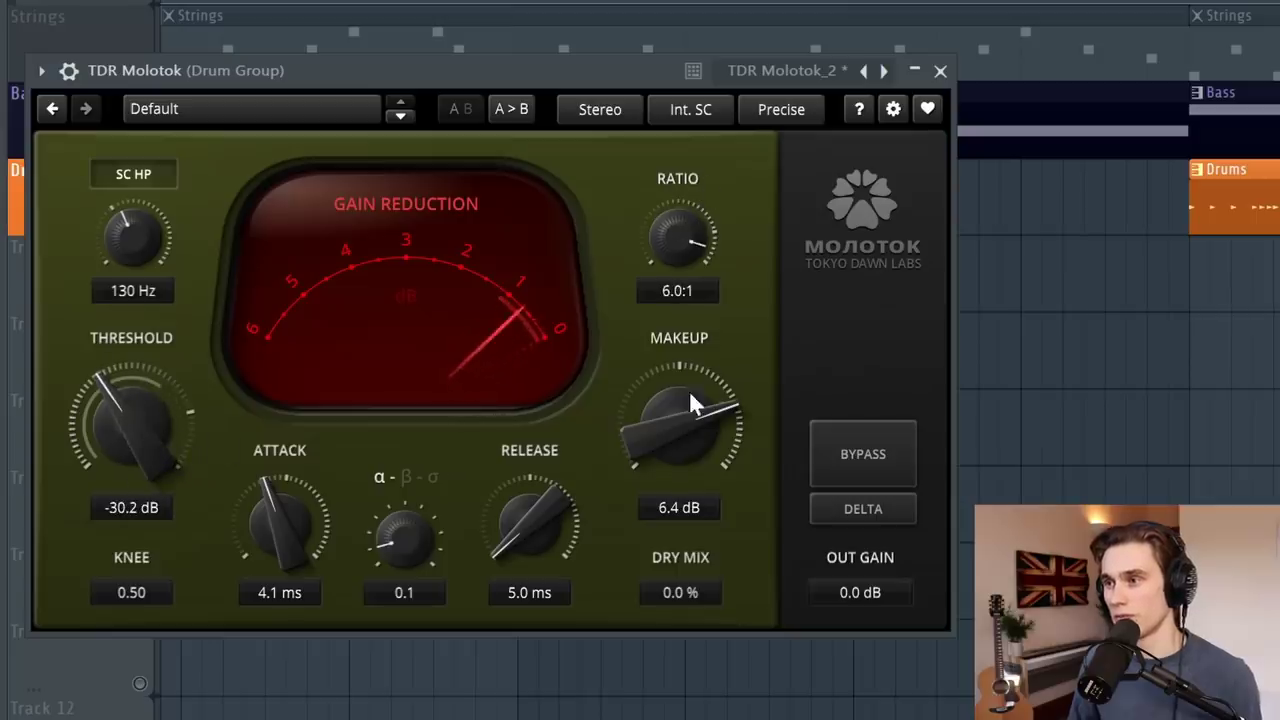
scroll(690, 402, up, 3)
scroll(135, 465, down, 3)
scroll(657, 399, up, 2)
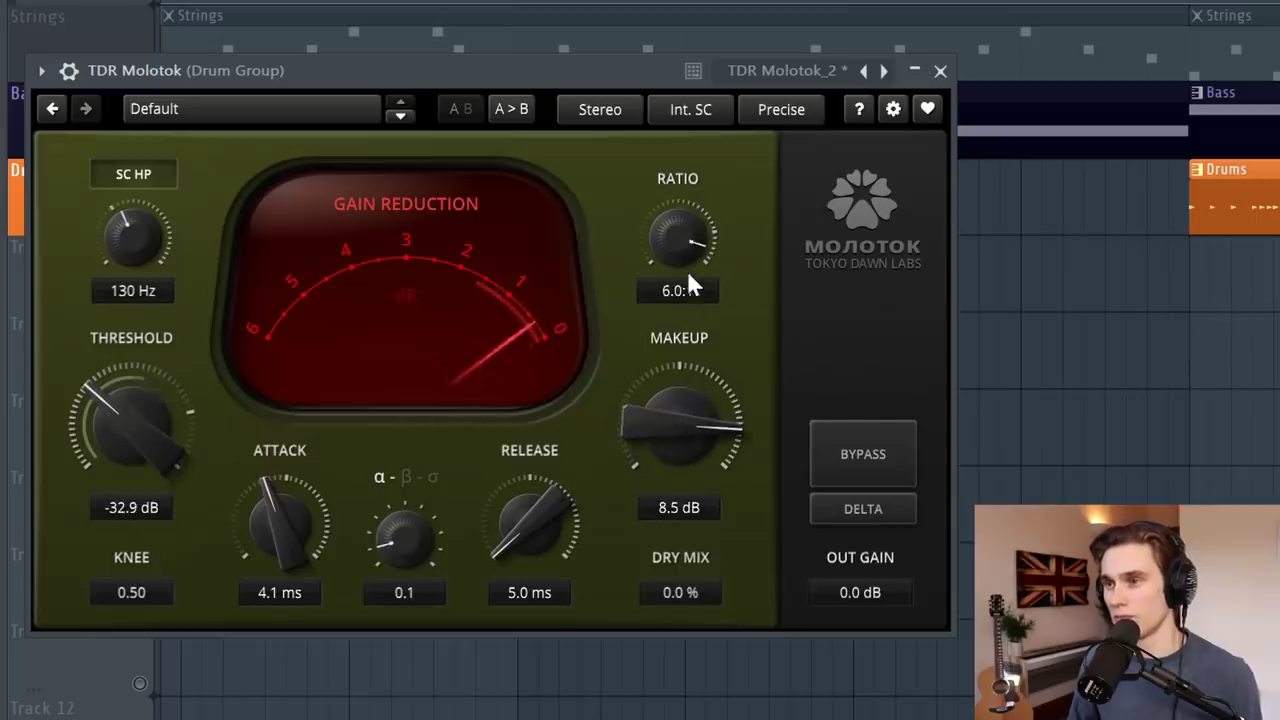
scroll(688, 278, up, 1)
scroll(148, 417, down, 3)
scroll(280, 518, down, 1)
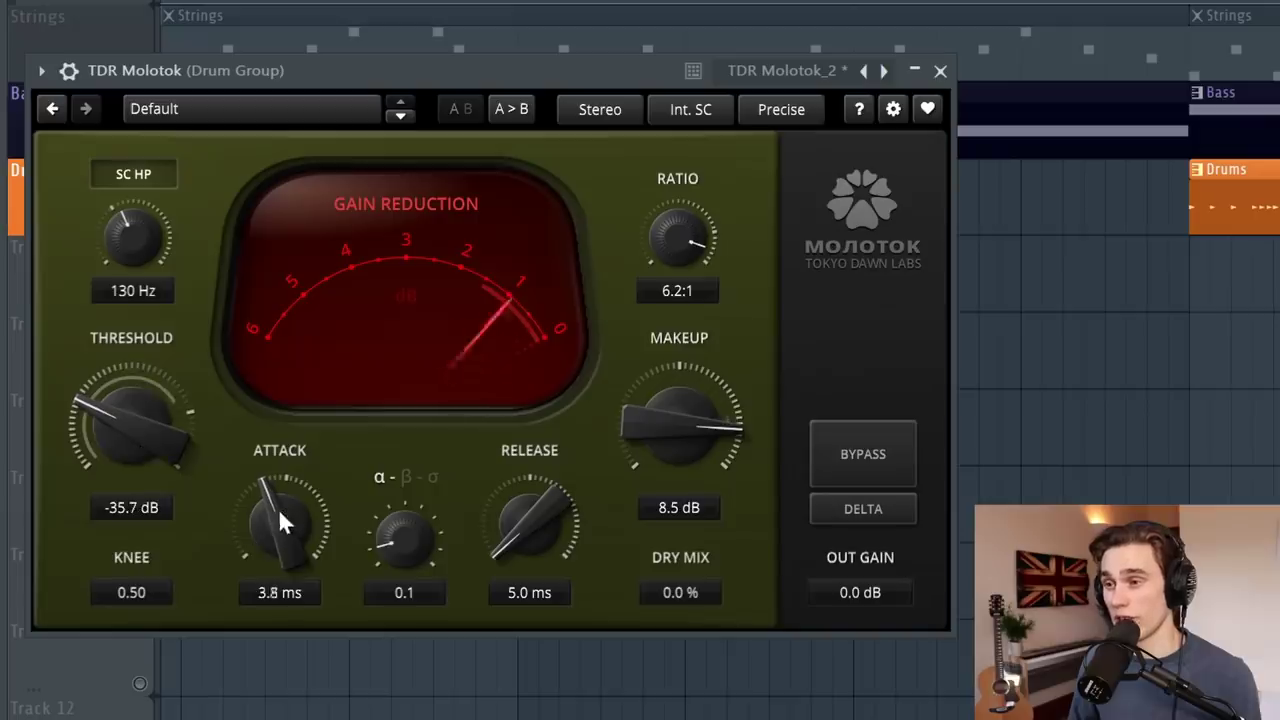
scroll(280, 518, down, 1)
scroll(407, 533, up, 2)
scroll(414, 535, up, 1)
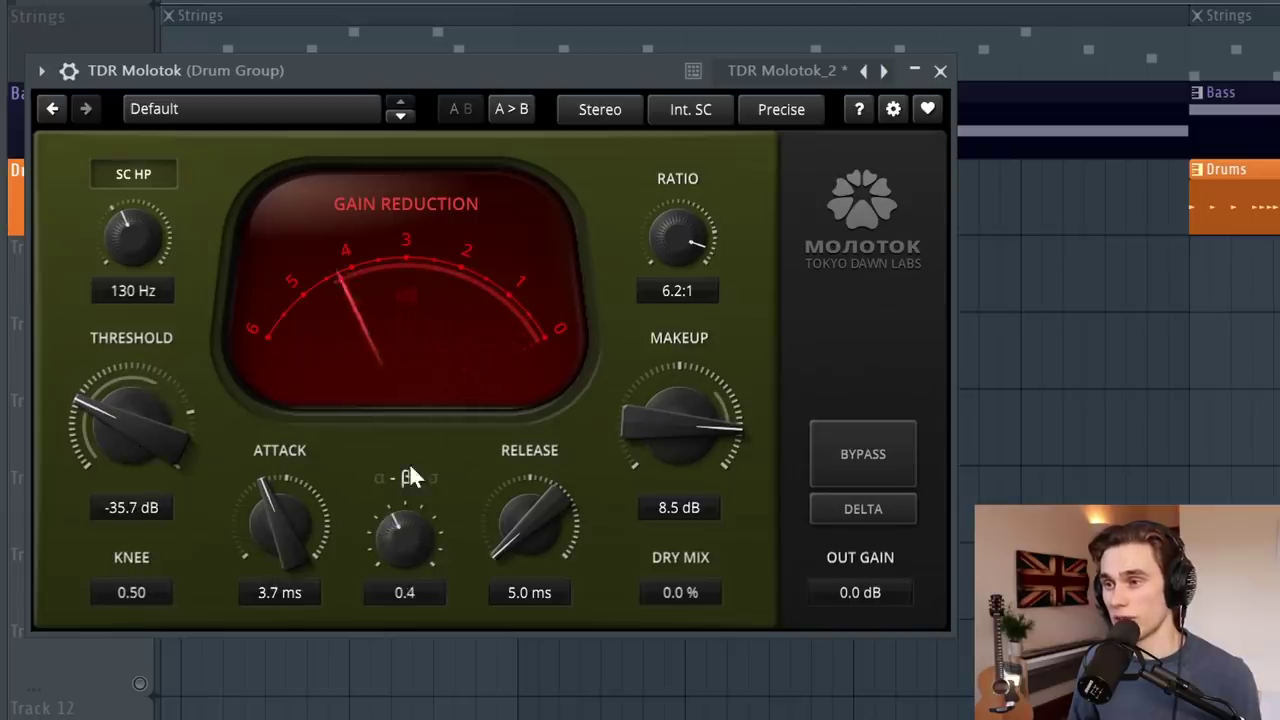
drag(410, 477, 391, 633)
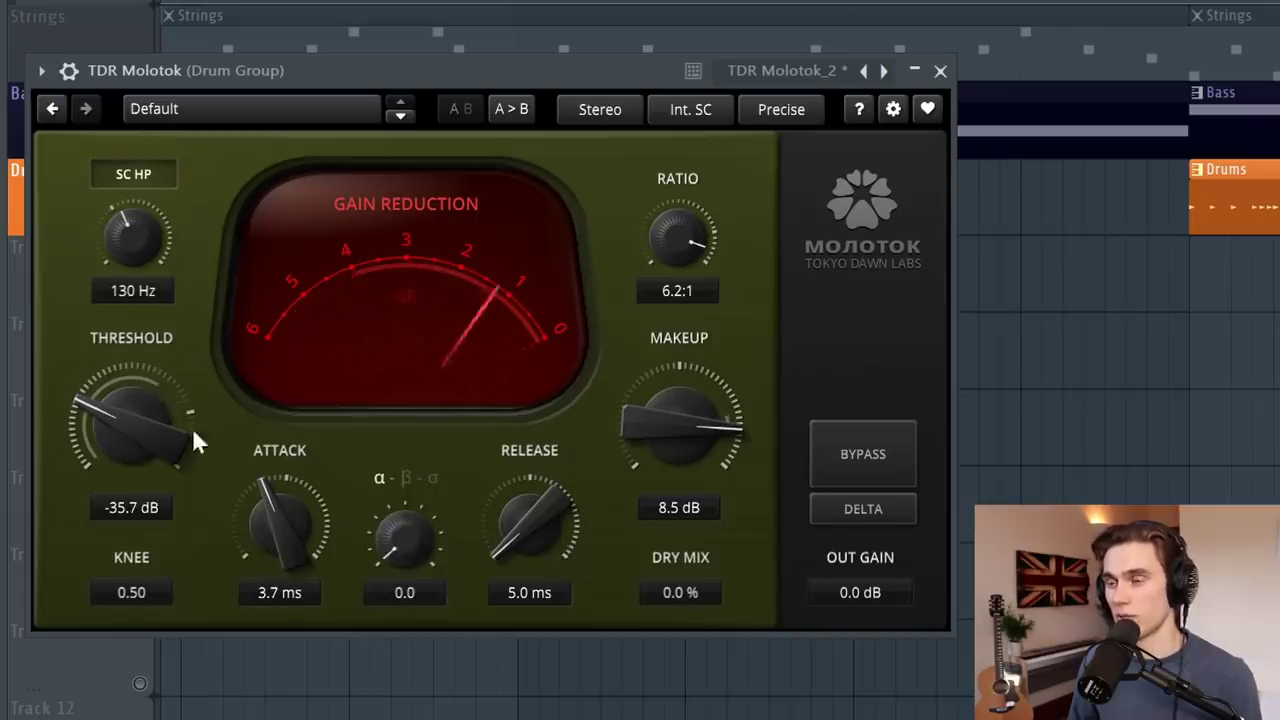
Lower the drum Molotok threshold to -32.8 dB.
scroll(126, 423, down, 1)
scroll(680, 390, up, 4)
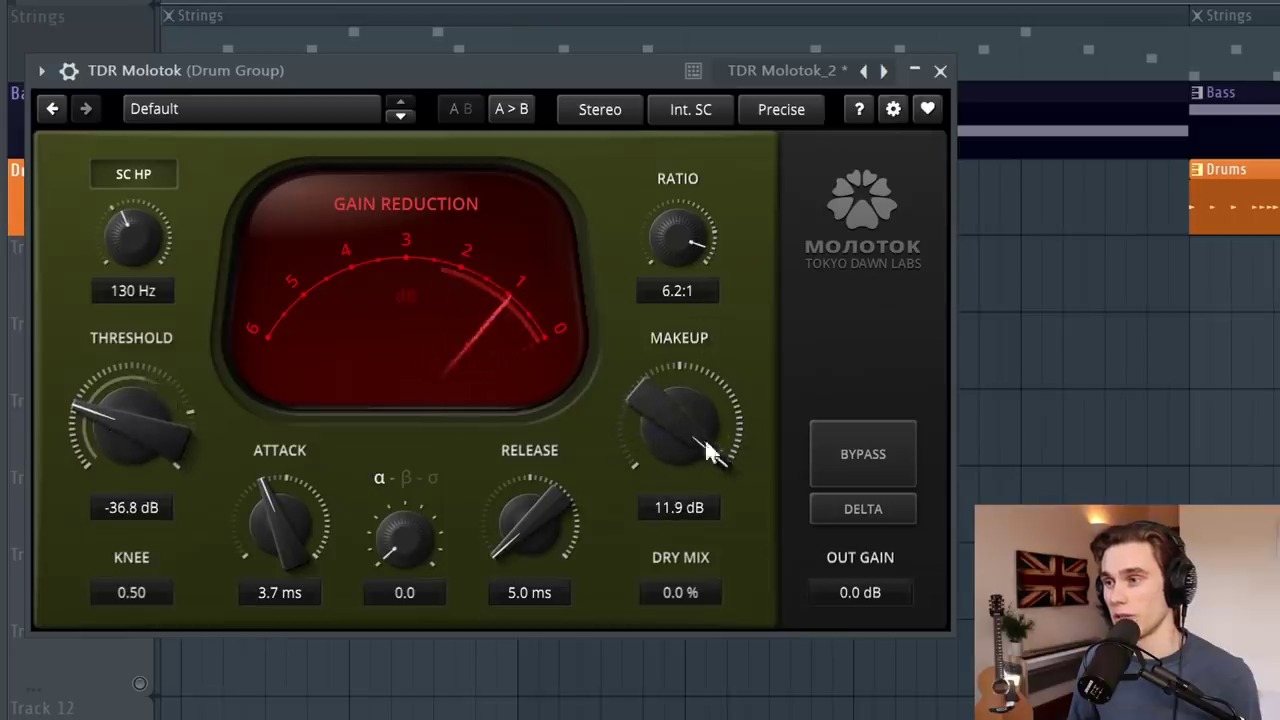
scroll(700, 440, down, 2)
scroll(640, 429, down, 1)
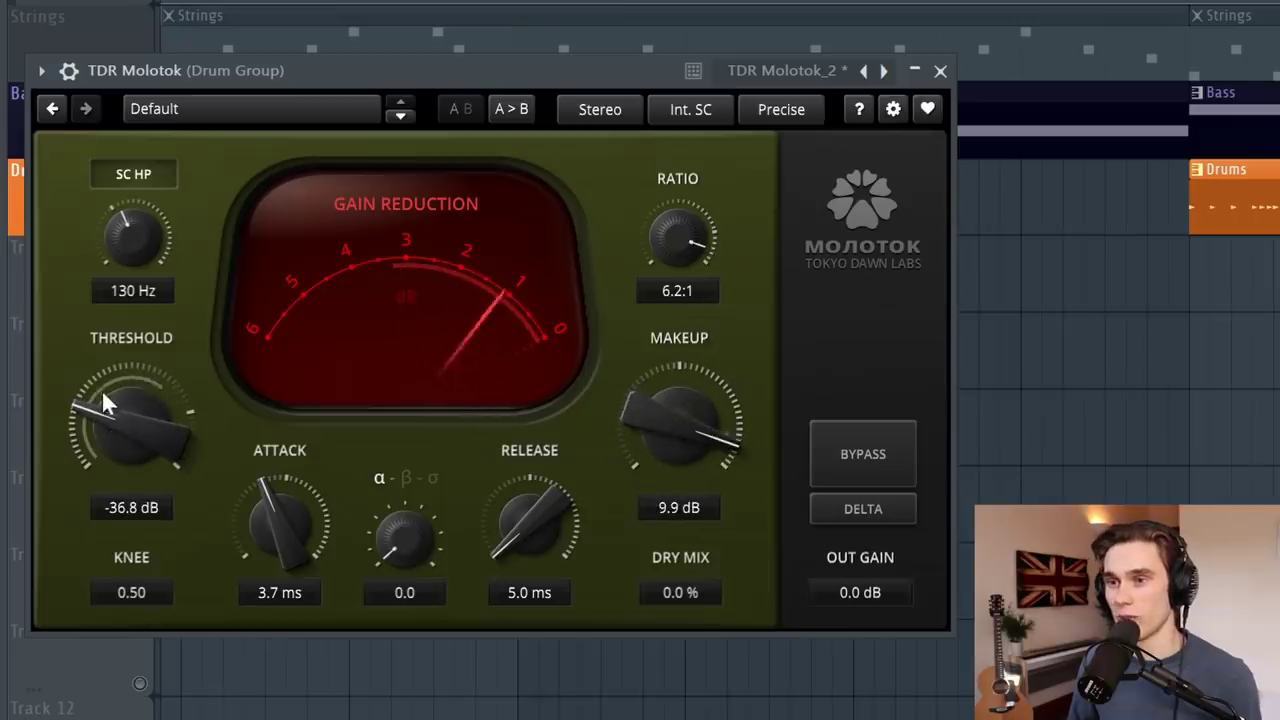
drag(101, 389, 123, 335)
Settle the sidechain high-pass at 152 Hz and bring makeup up to 12.0 dB.
drag(130, 222, 141, 118)
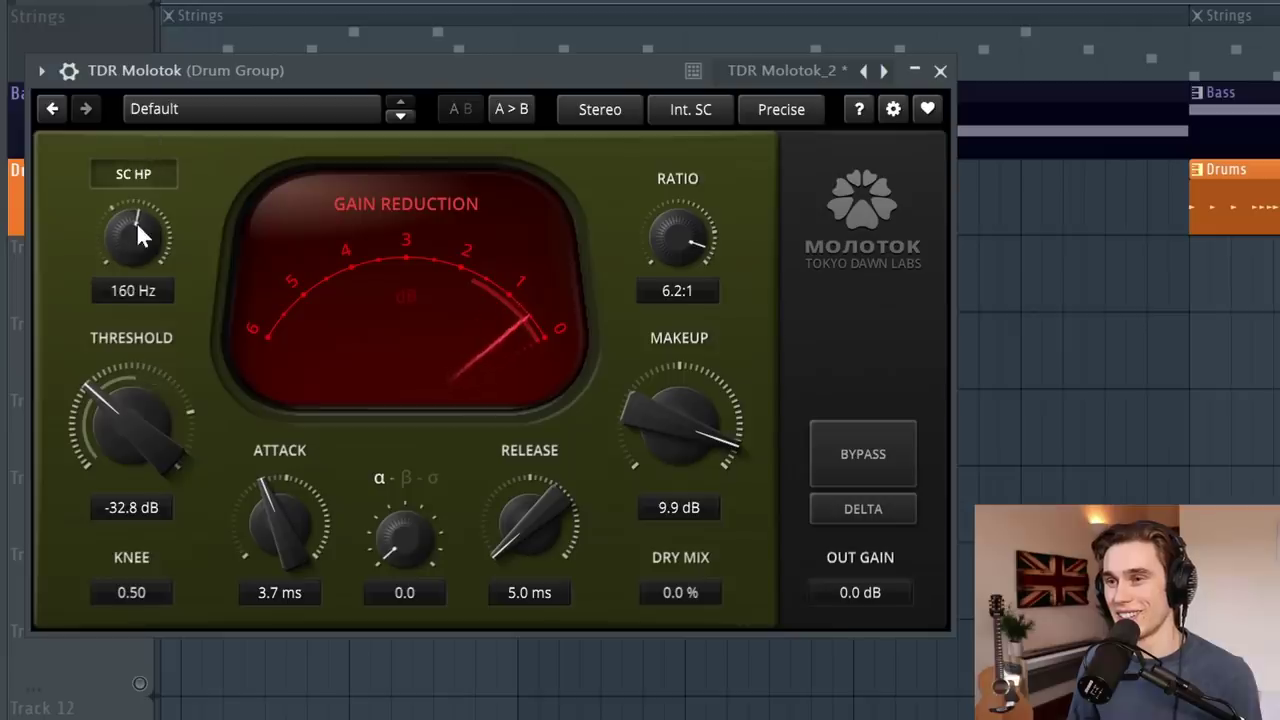
drag(136, 222, 130, 60)
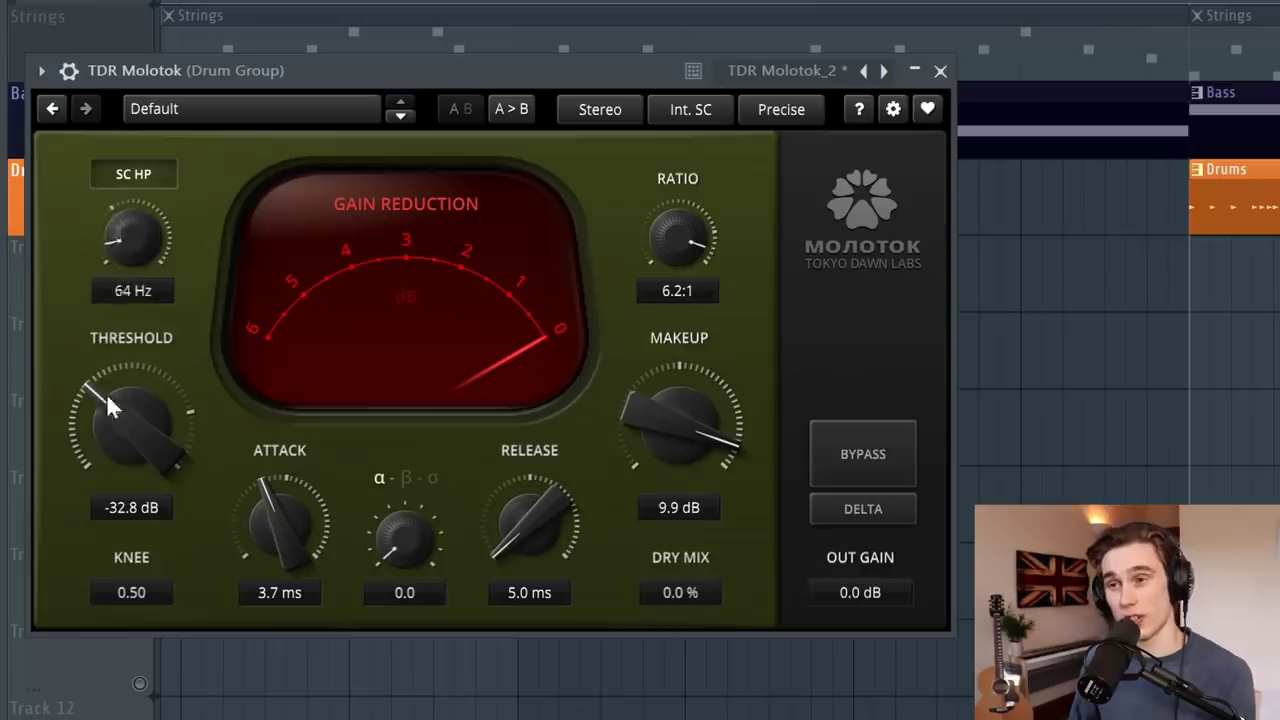
drag(130, 236, 121, 118)
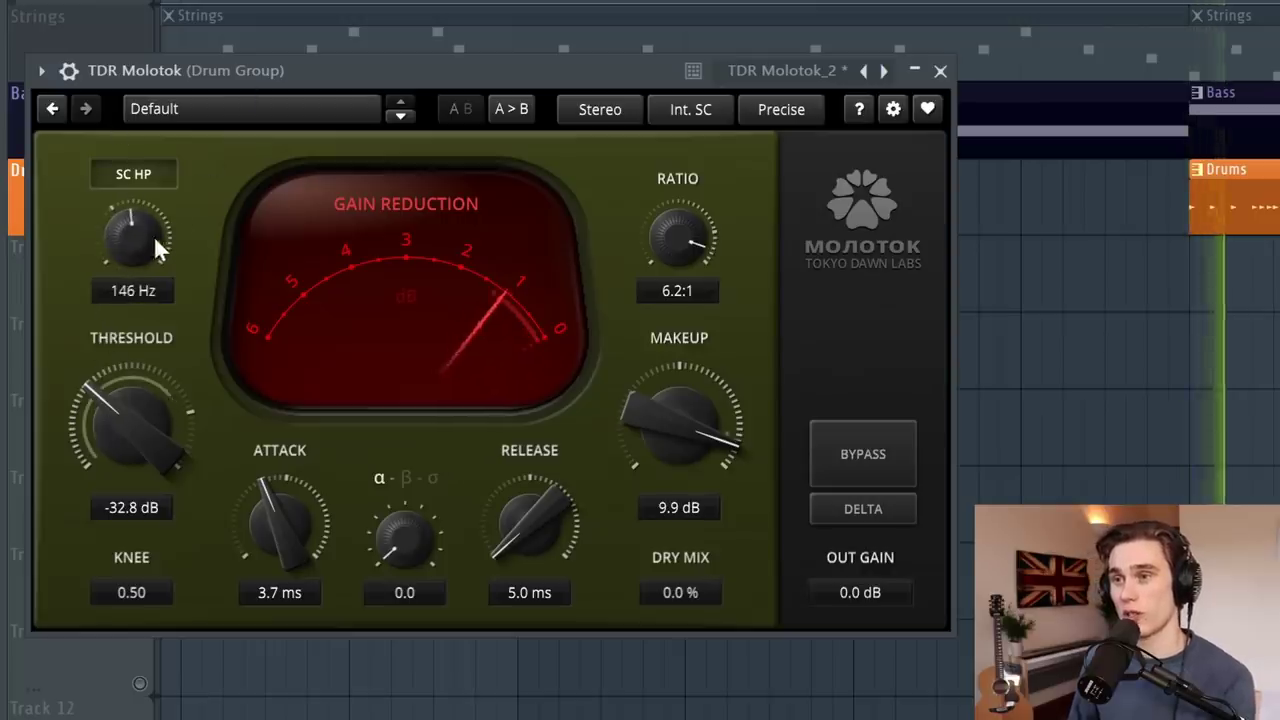
drag(153, 235, 121, 389)
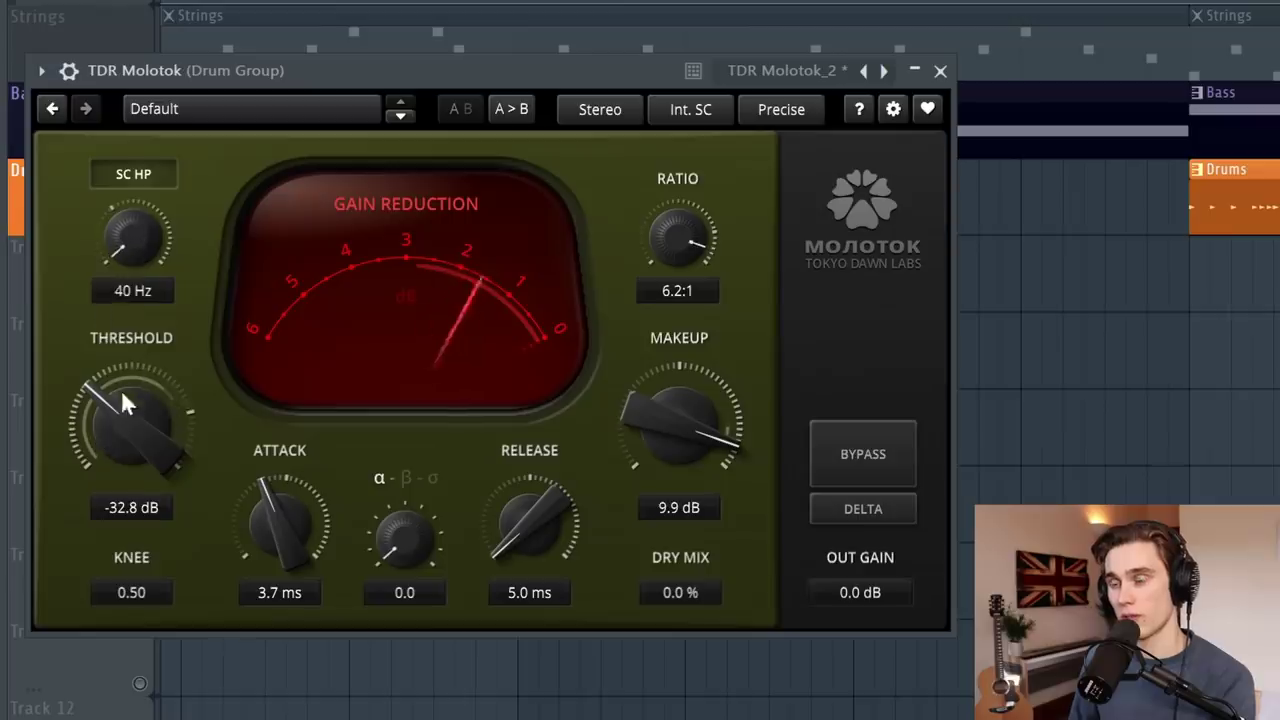
drag(131, 241, 133, 72)
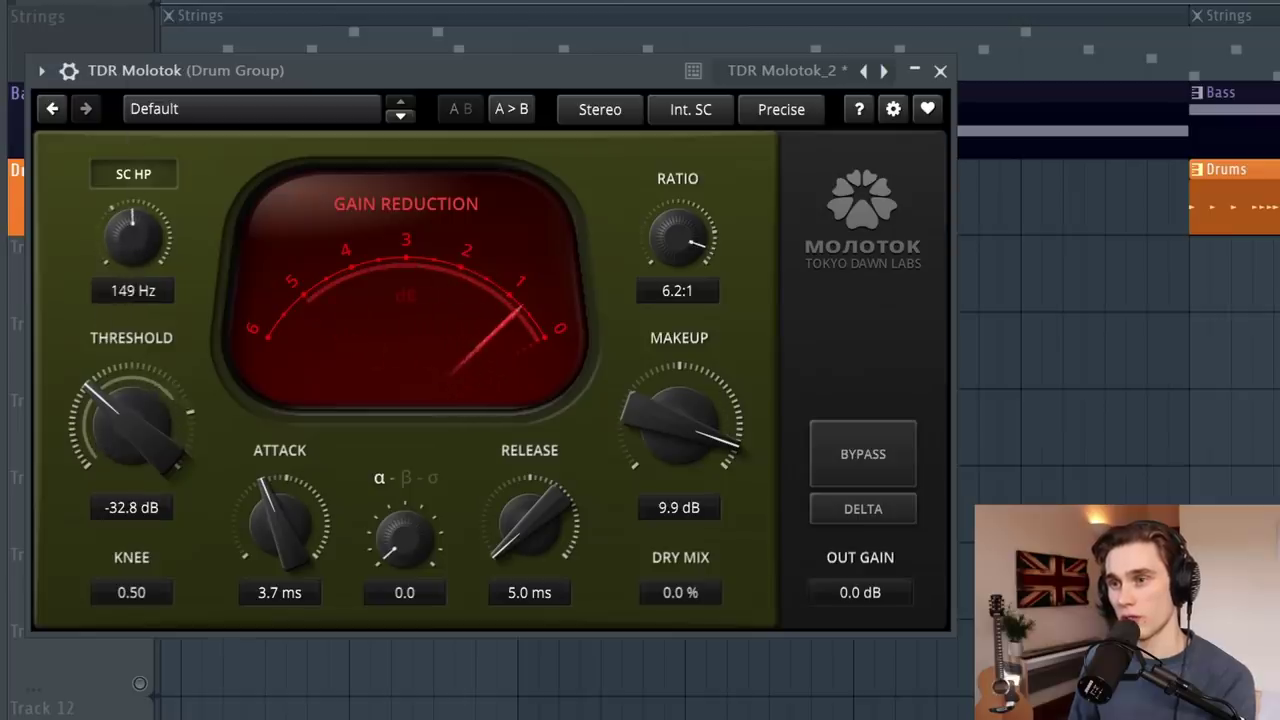
drag(127, 255, 126, 244)
drag(137, 440, 137, 444)
drag(640, 440, 634, 380)
drag(646, 60, 320, 70)
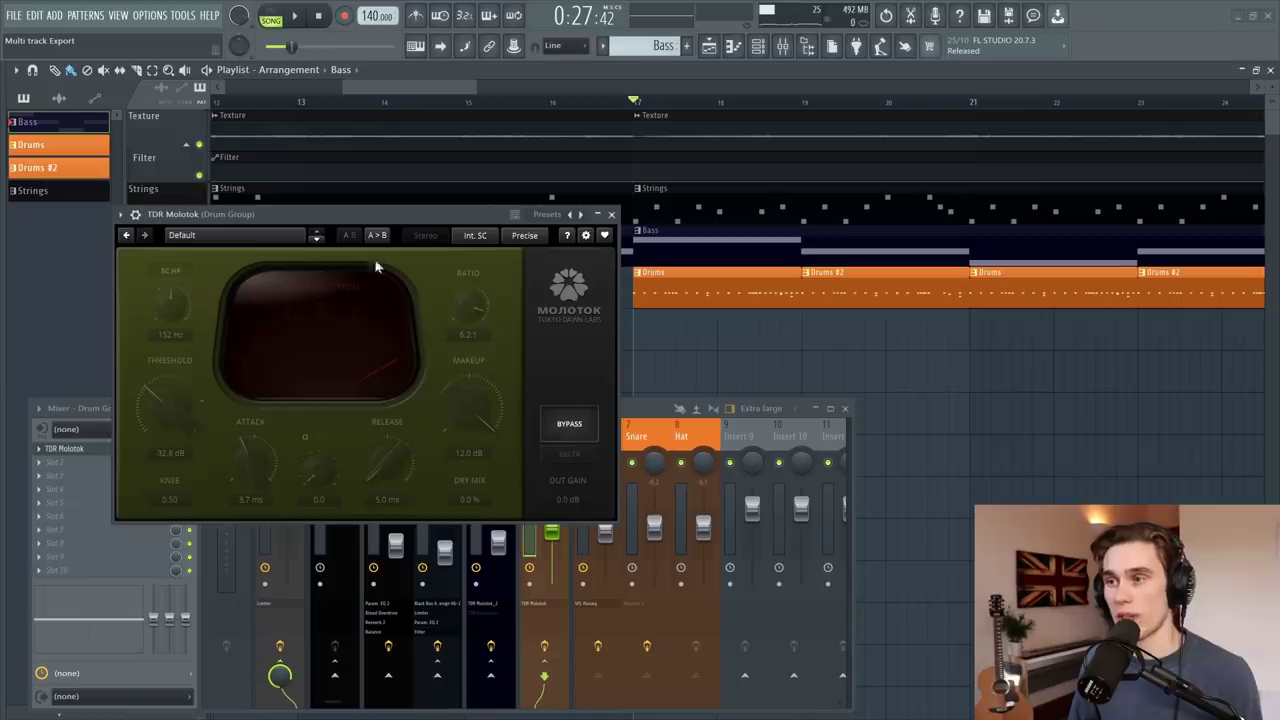
Play the song and compare the drum compressor bypassed and active, leaving it enabled.
key(space)
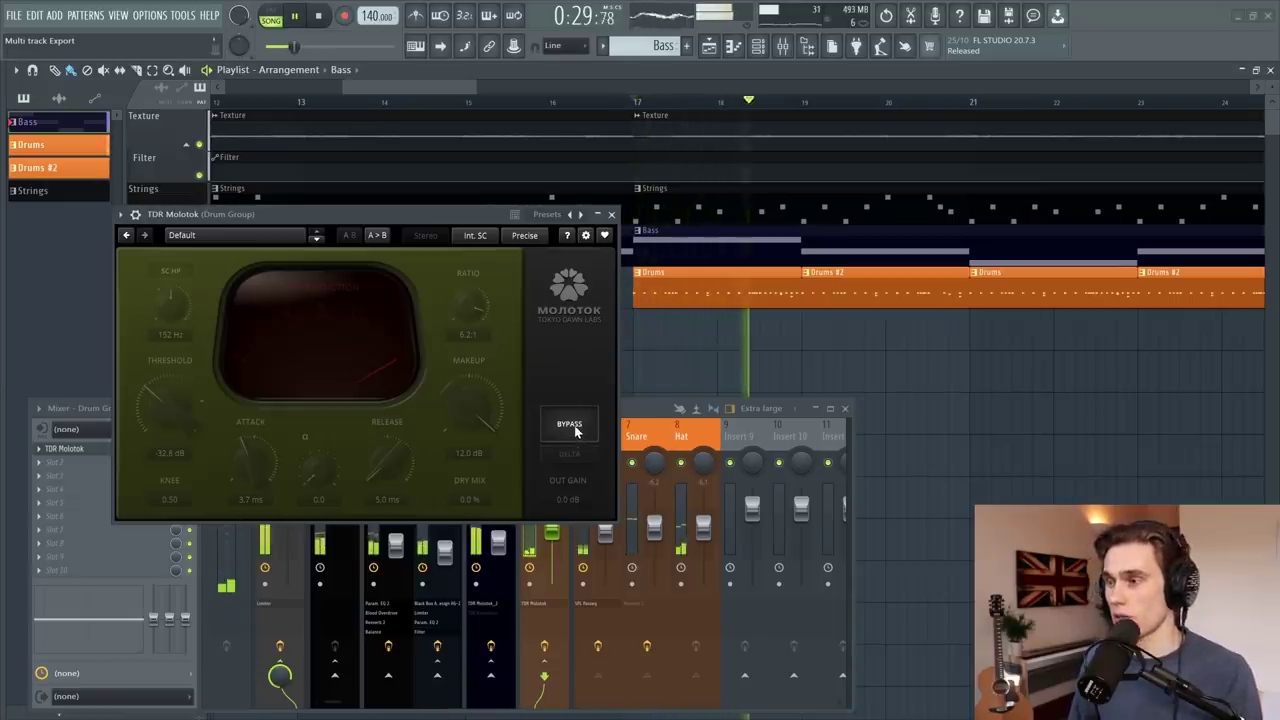
click(573, 430)
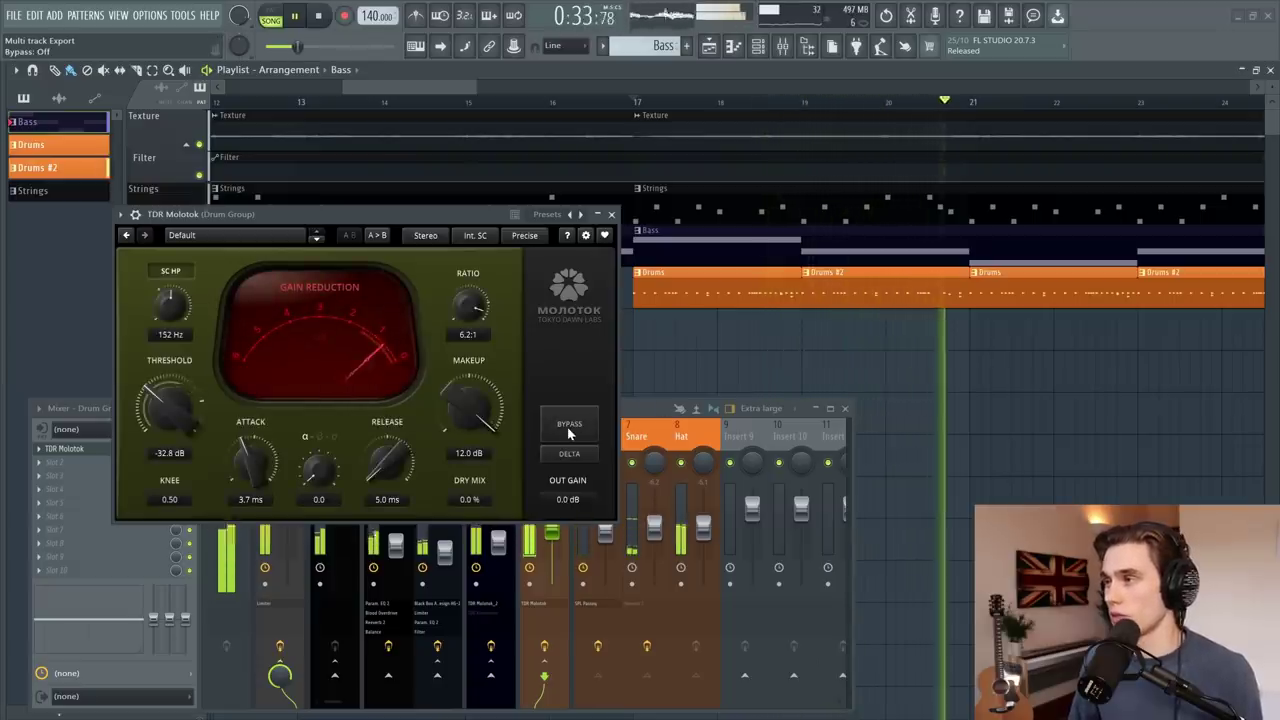
click(573, 425)
click(642, 410)
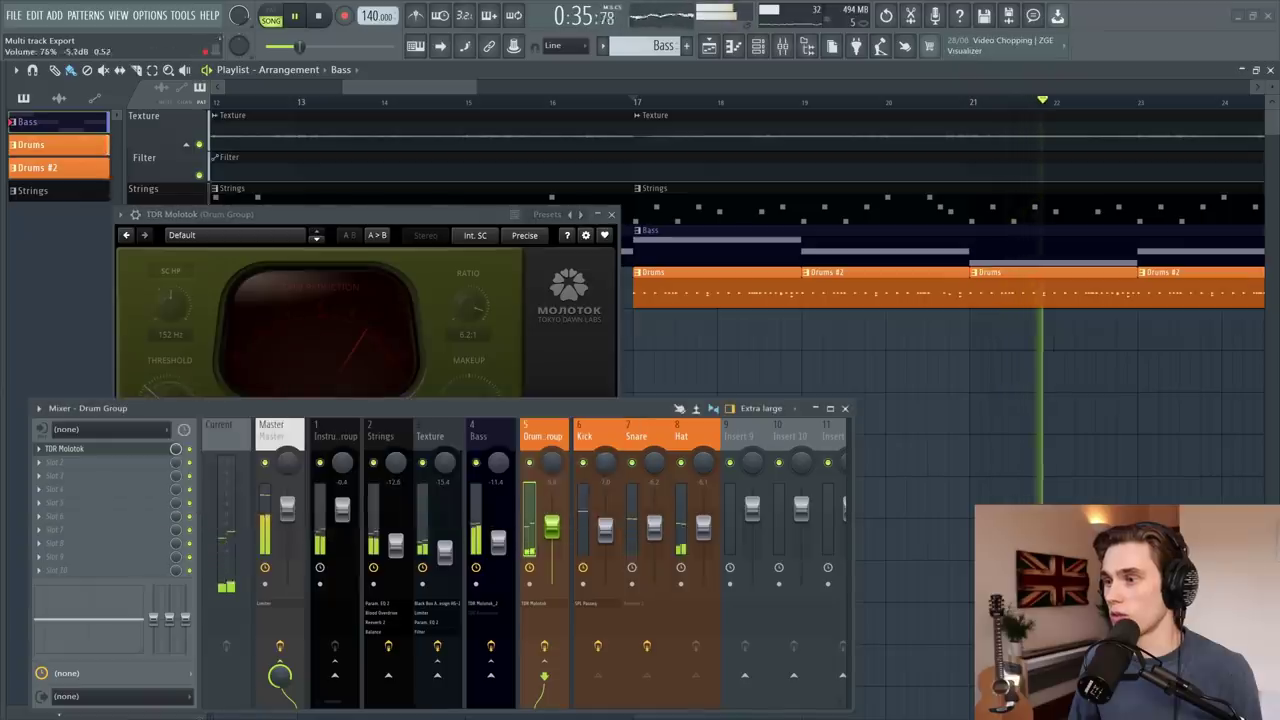
click(605, 388)
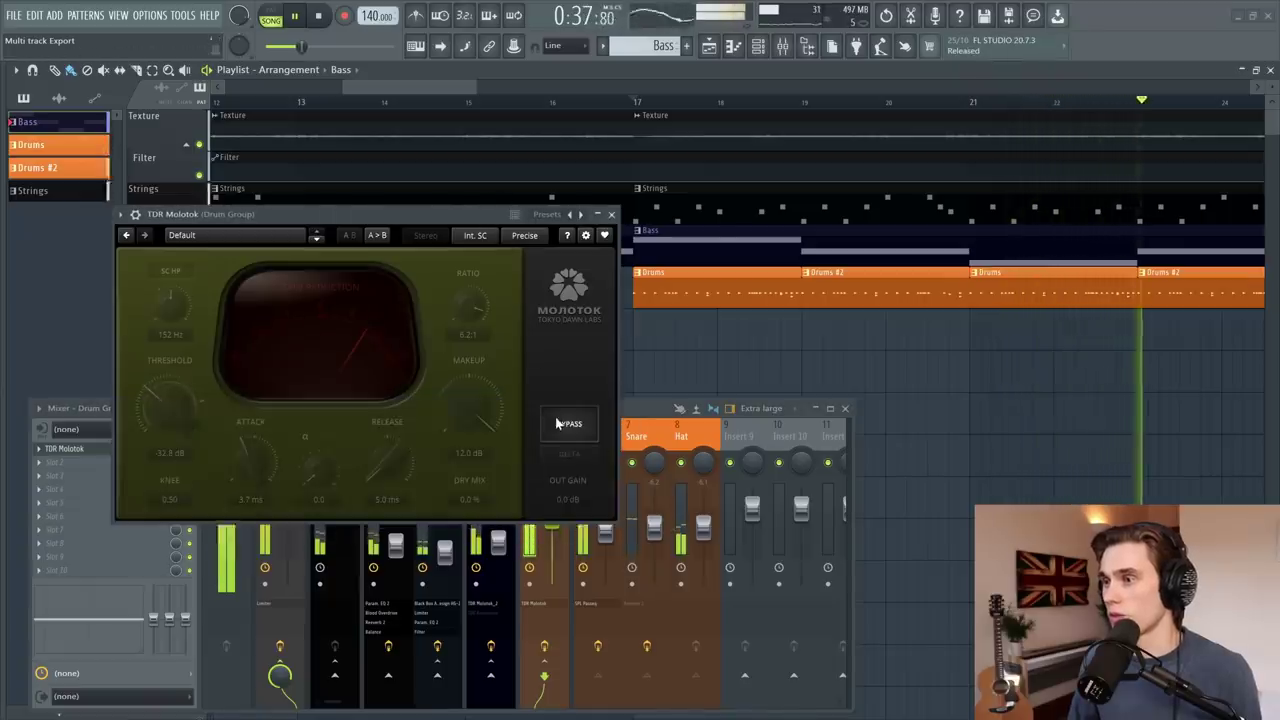
click(569, 423)
Trim the drum Molotok makeup to 9.5 dB and stop playback.
drag(469, 410, 467, 428)
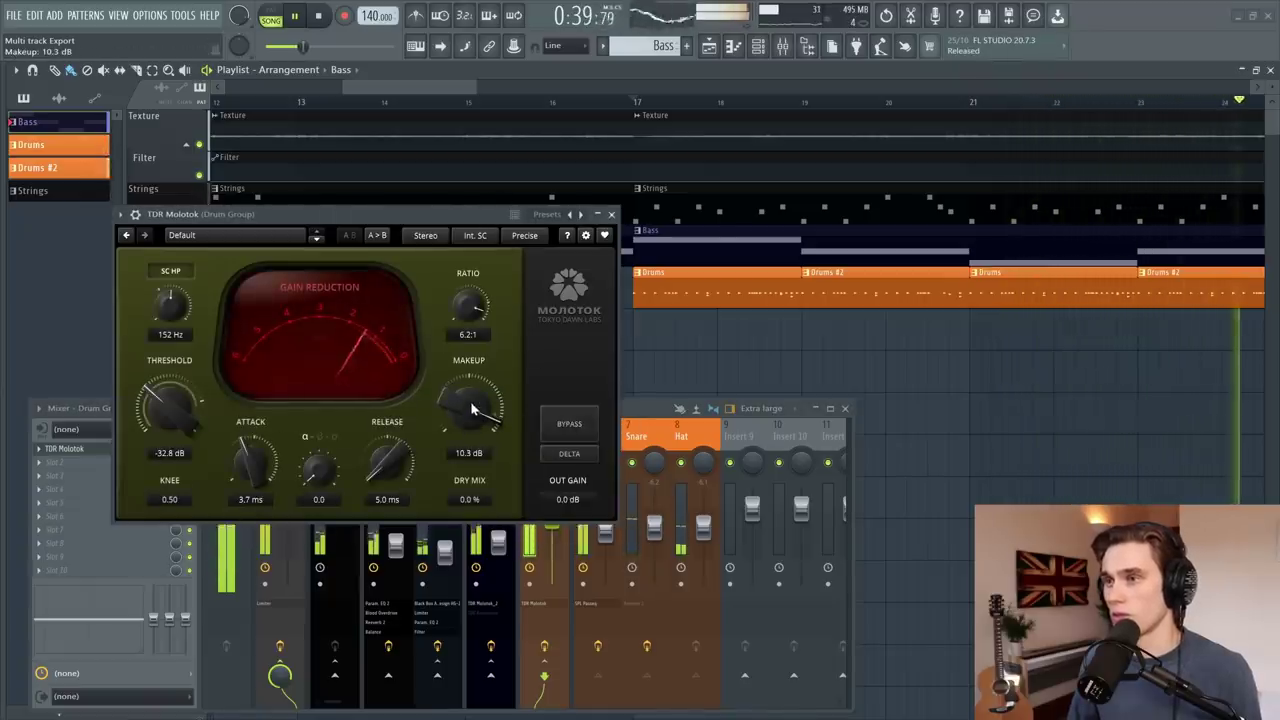
click(322, 17)
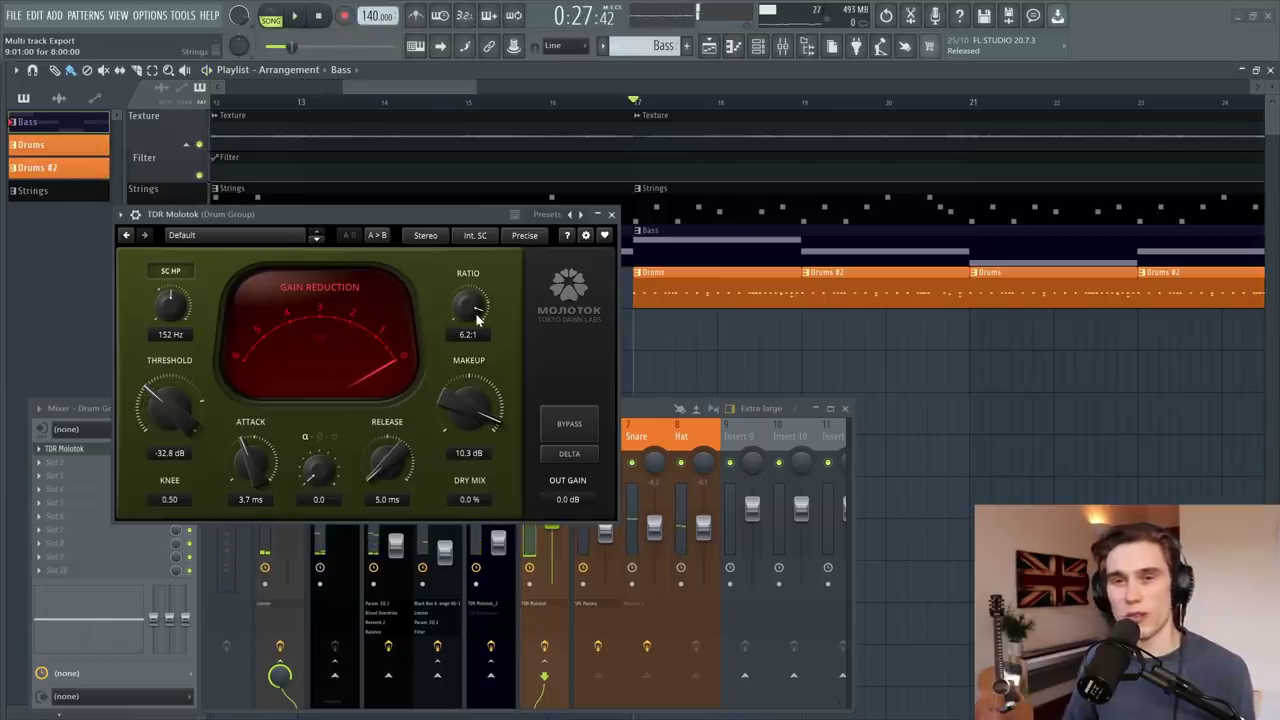
drag(465, 394, 463, 401)
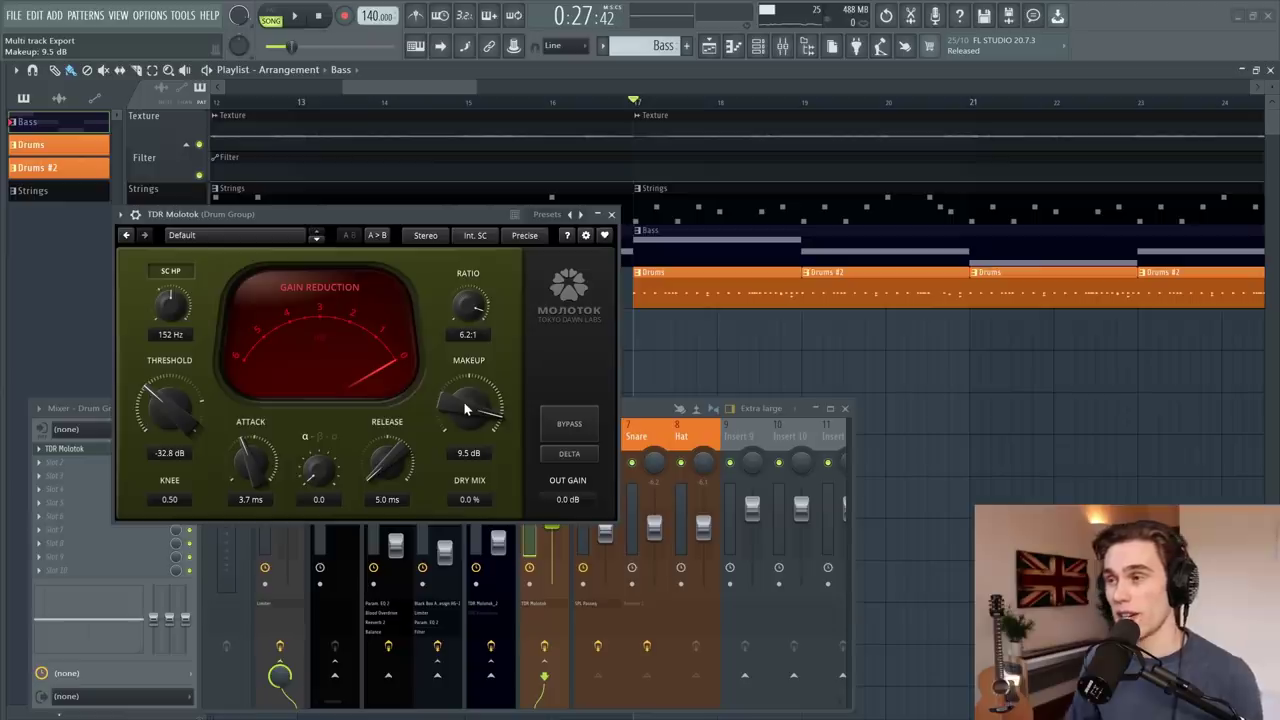
click(853, 416)
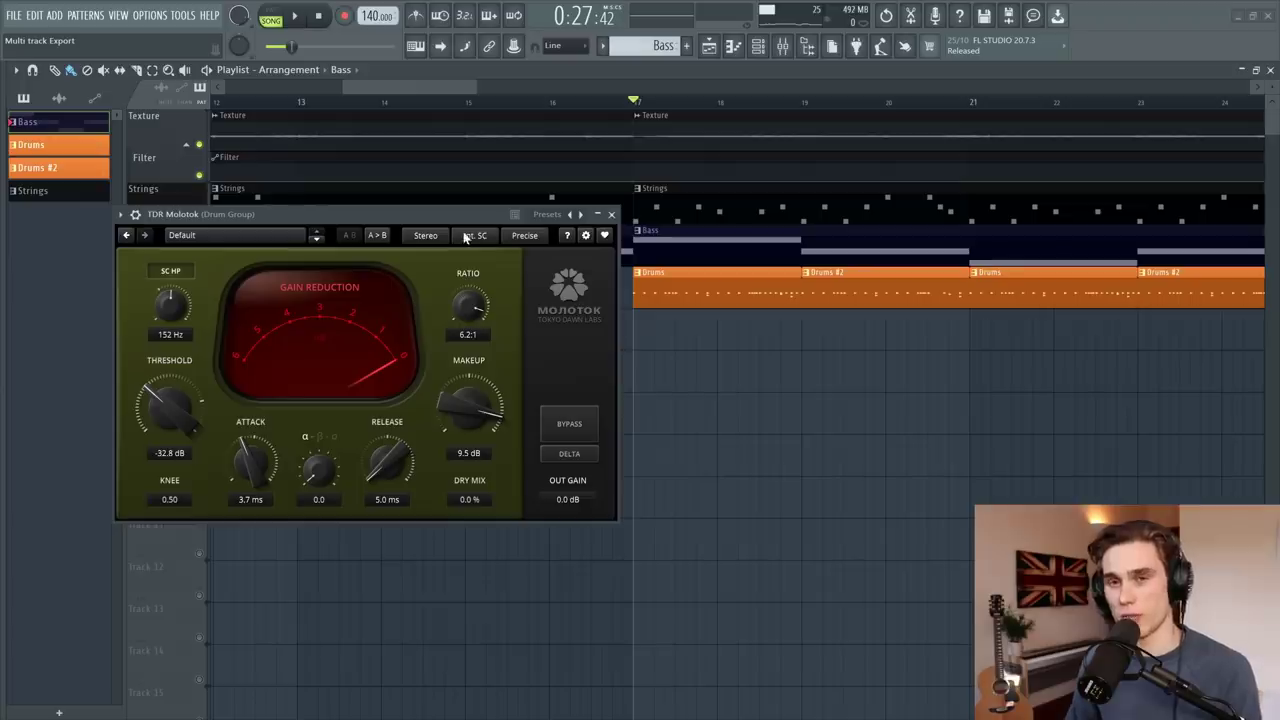
Open the Bass channel's Molotok_2 from the mixer and close the drum-group compressor.
key(F9)
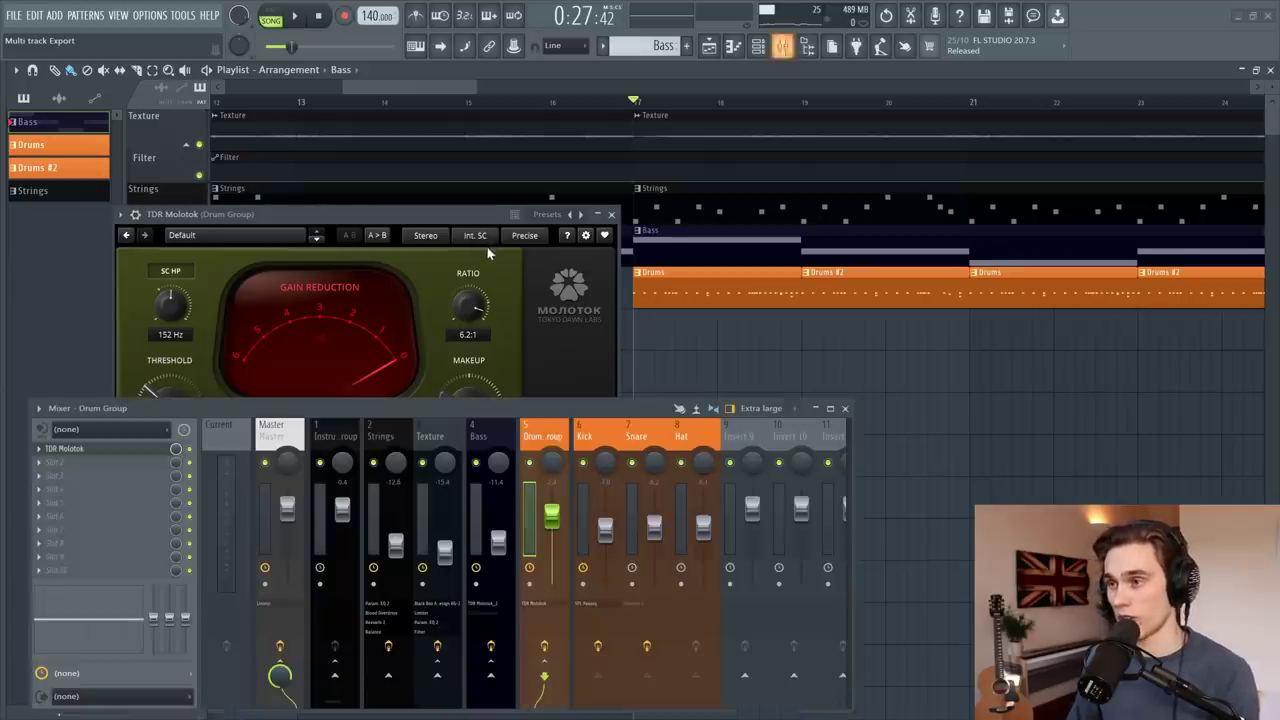
click(580, 440)
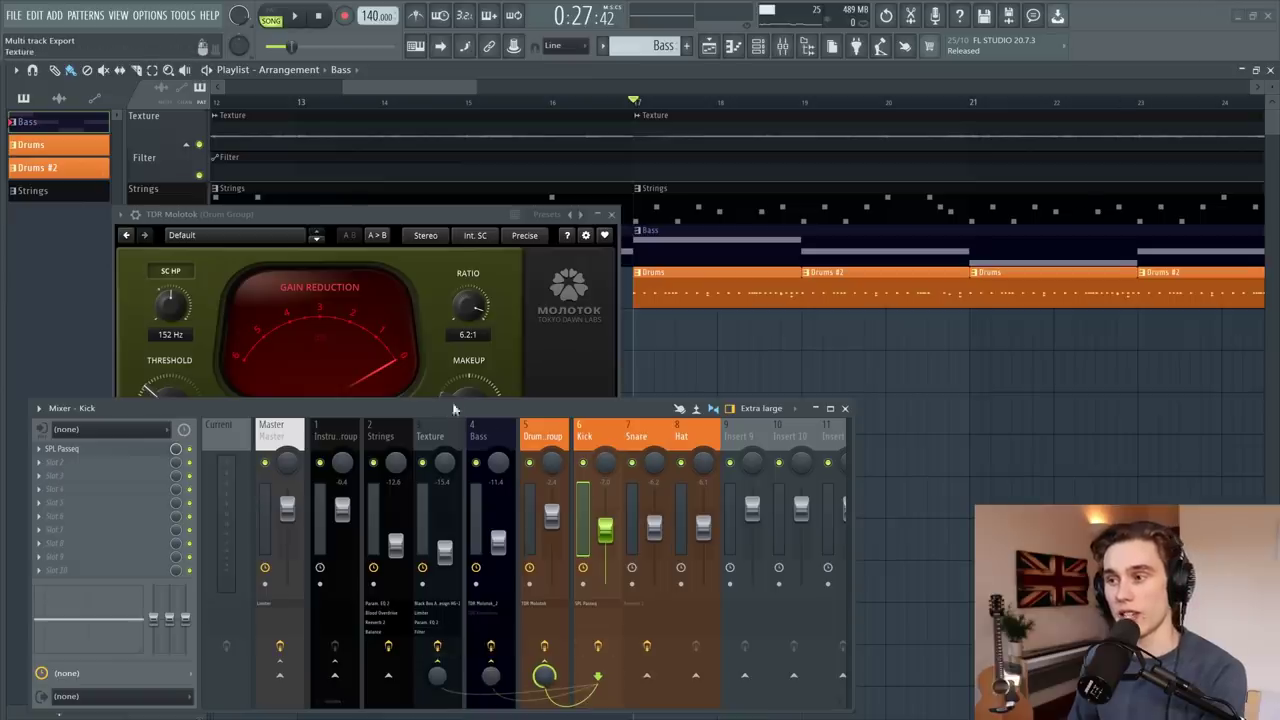
click(490, 436)
click(138, 449)
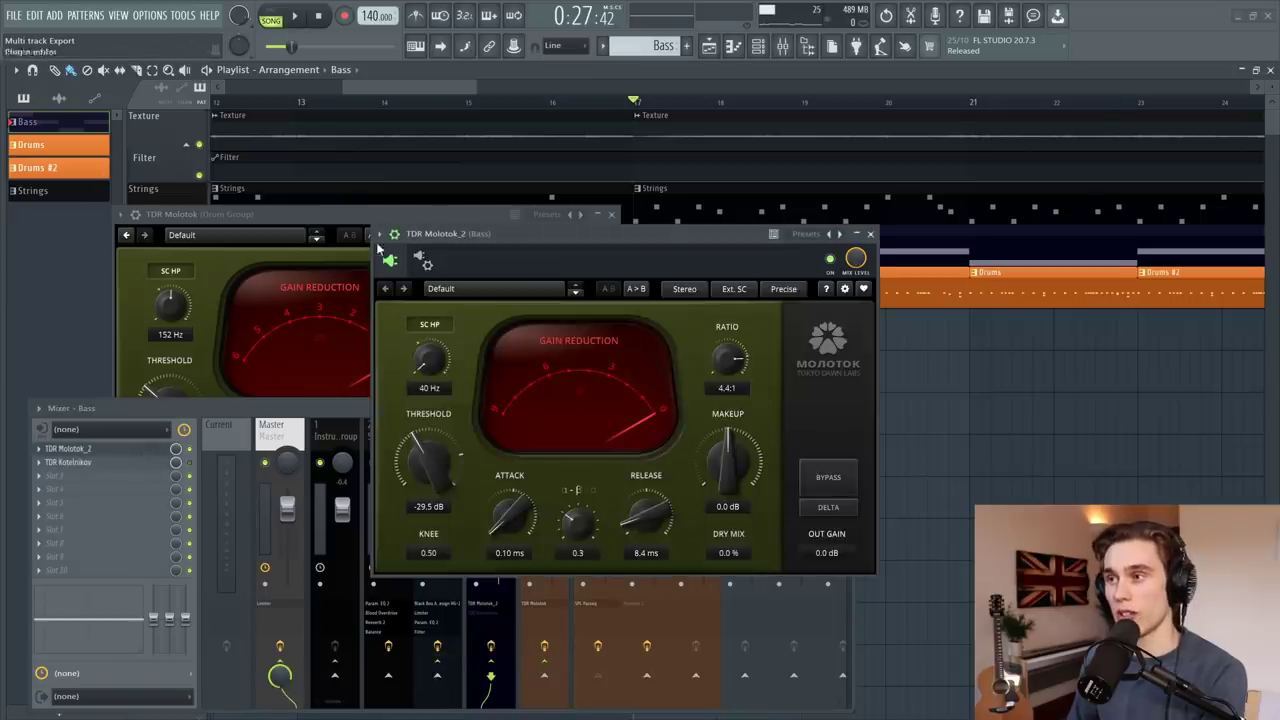
click(611, 214)
drag(573, 266, 434, 222)
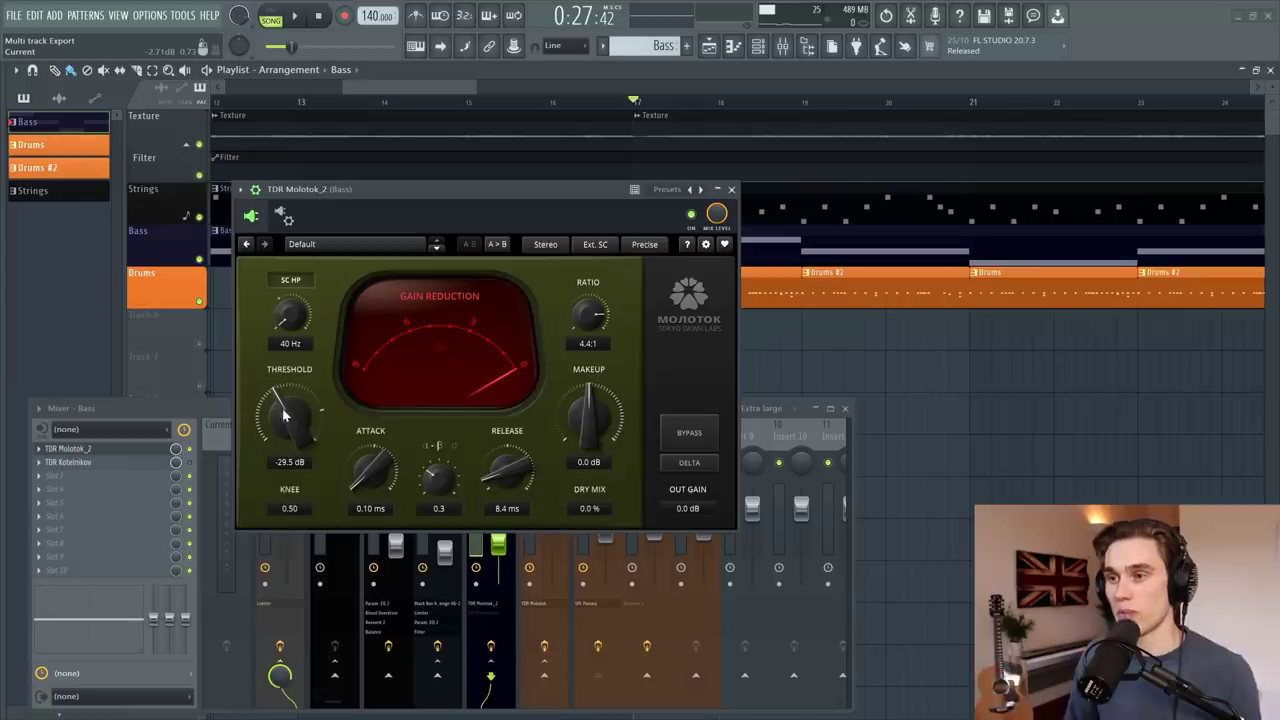
Set the bass Molotok_2 threshold to -29.7 dB and reposition its window.
drag(285, 414, 286, 403)
drag(491, 192, 499, 188)
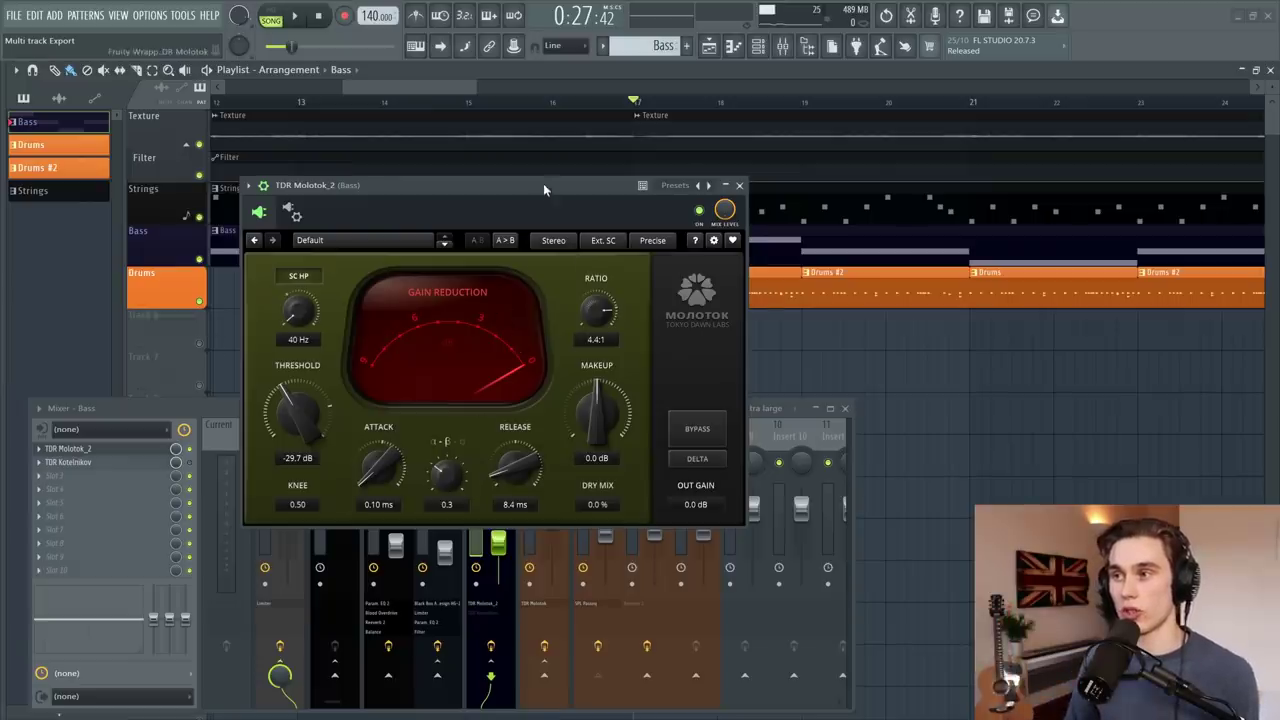
drag(544, 186, 569, 181)
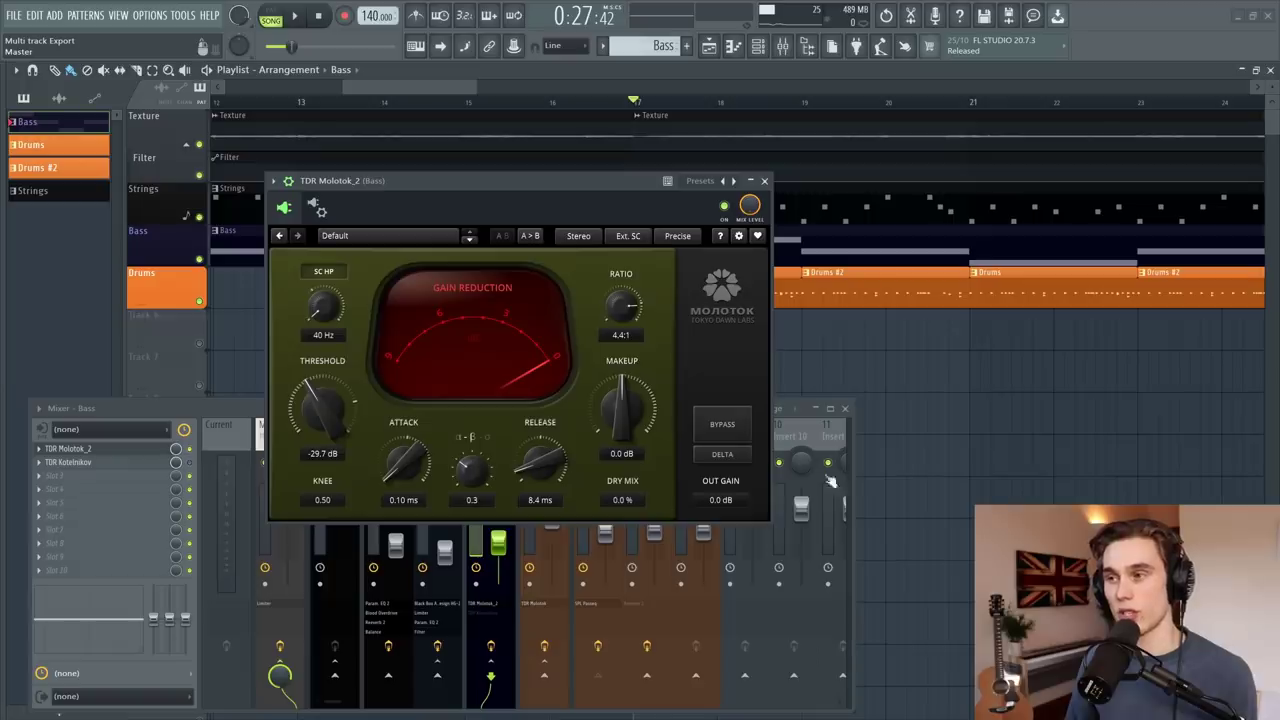